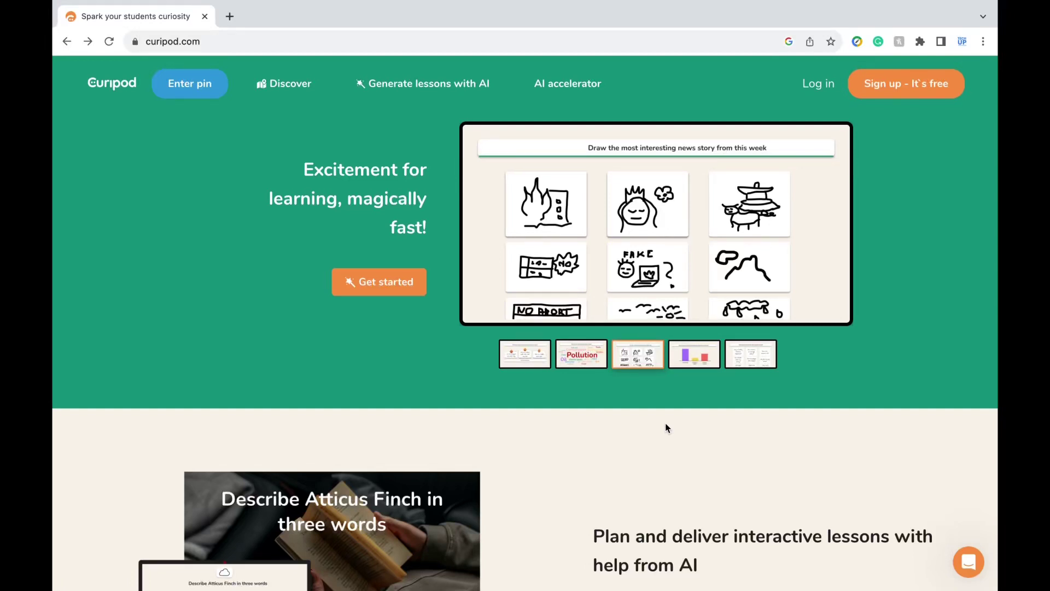
# Preview the five homepage sample slides, from classroom environment and Pollution word cloud to Industrial revolution bar chart.
pyautogui.click(523, 360)
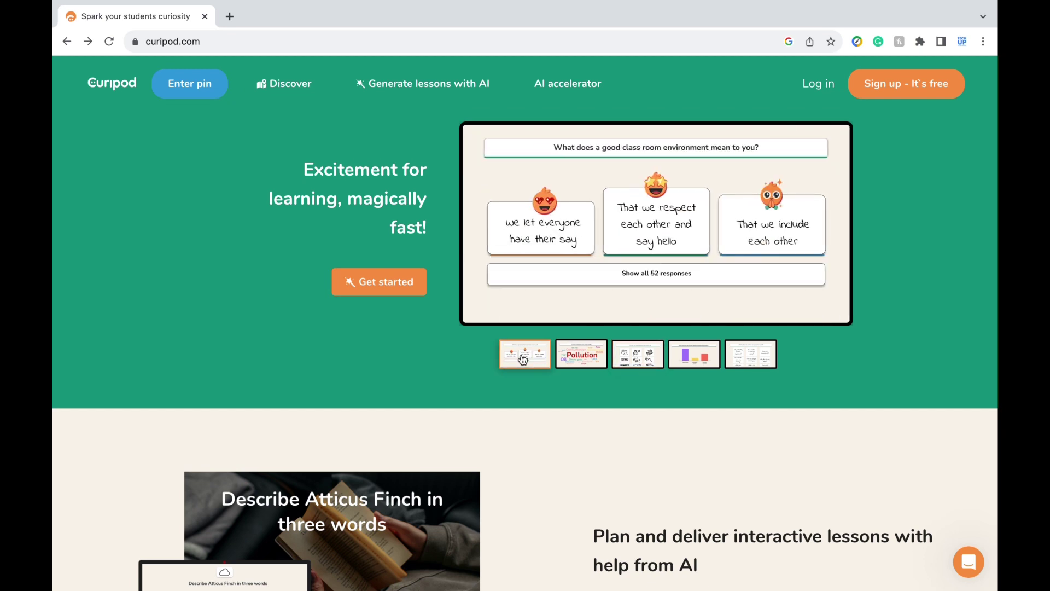
pyautogui.click(580, 360)
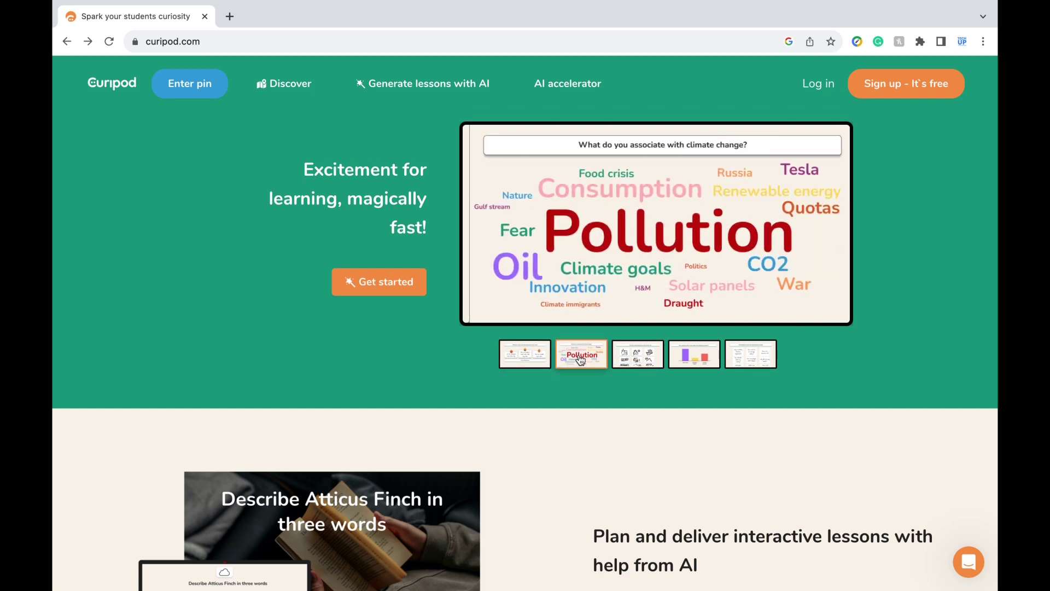
pyautogui.click(635, 361)
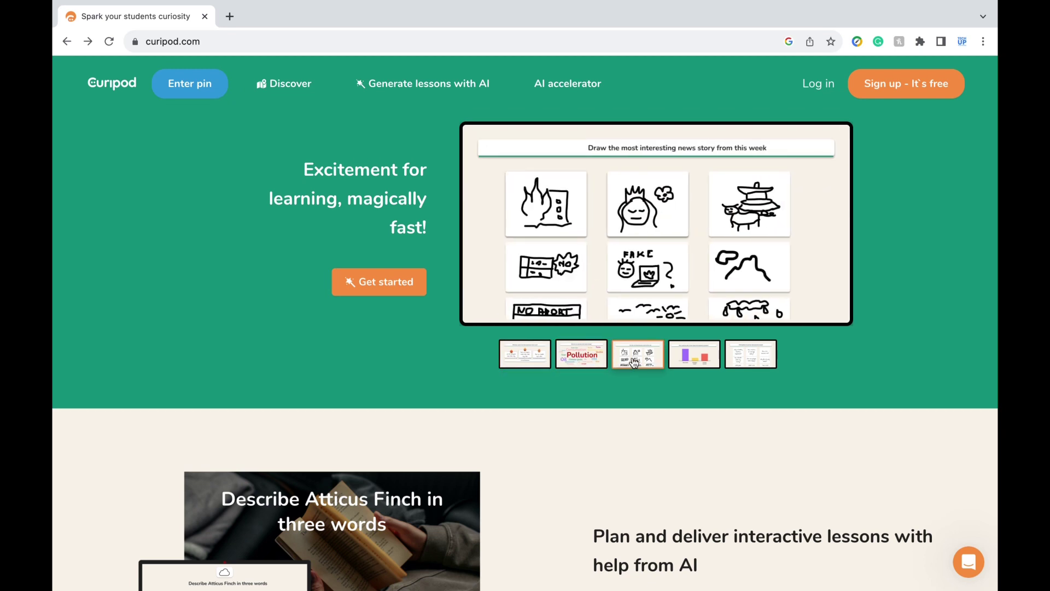
pyautogui.click(698, 359)
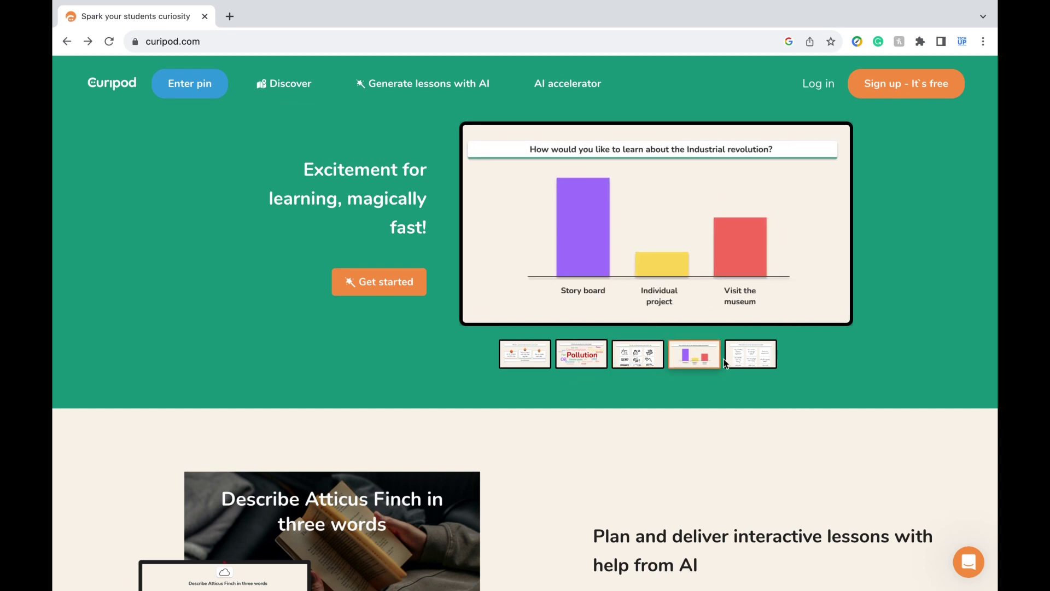
pyautogui.click(765, 363)
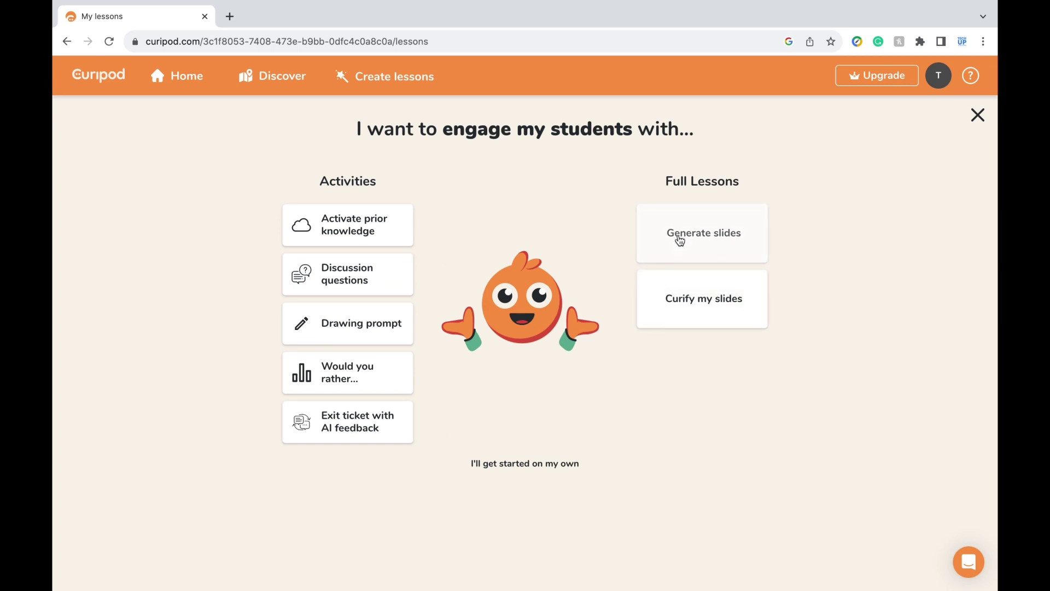
# Generate a lesson on identifying clauses, with the objective of understanding independent versus dependent clauses.
pyautogui.click(680, 242)
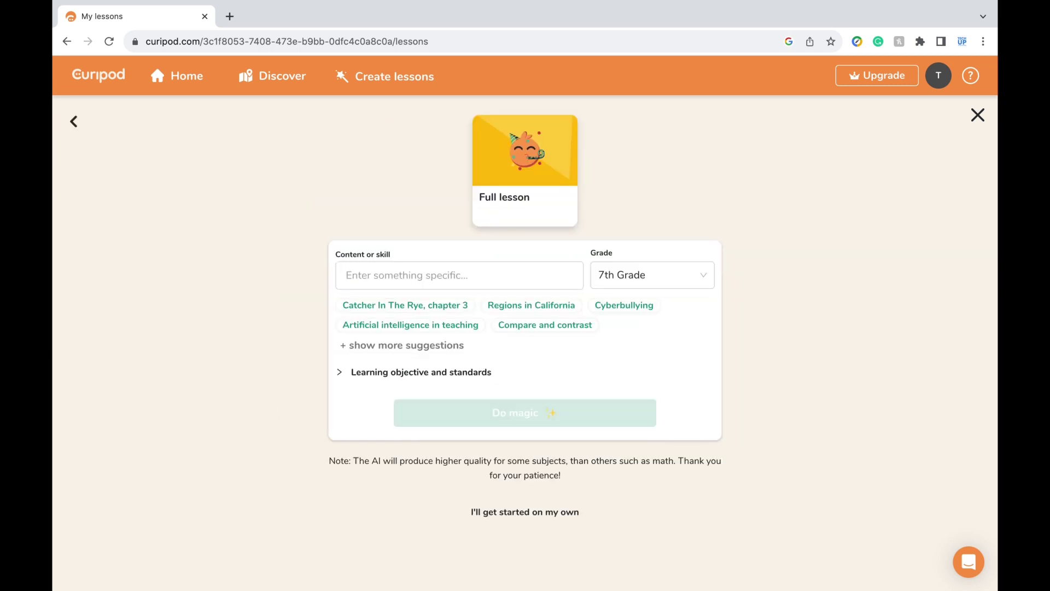
pyautogui.write('Identify dependent and independent clauses')
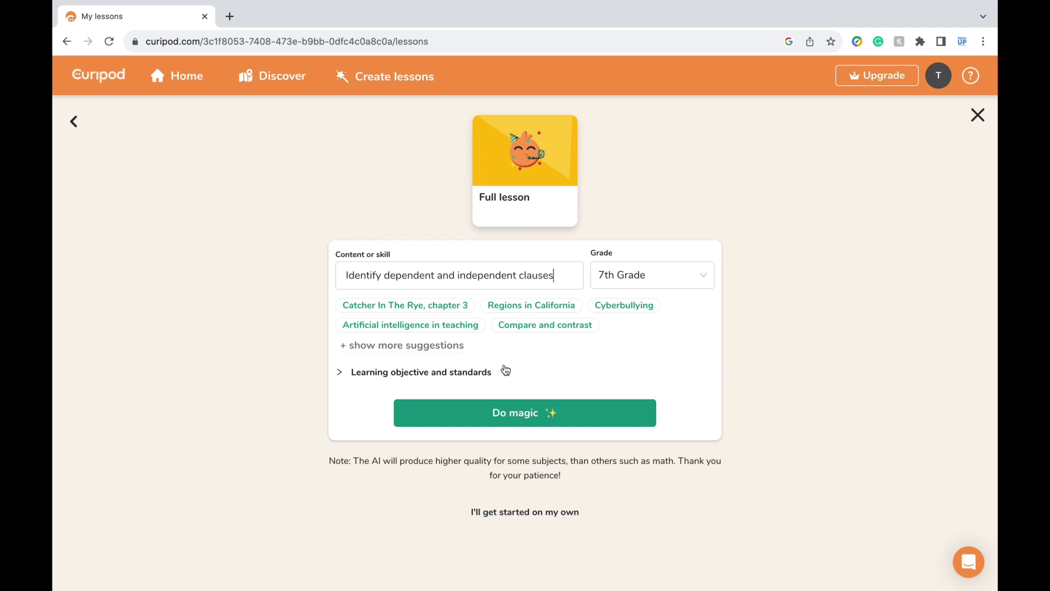
pyautogui.click(475, 375)
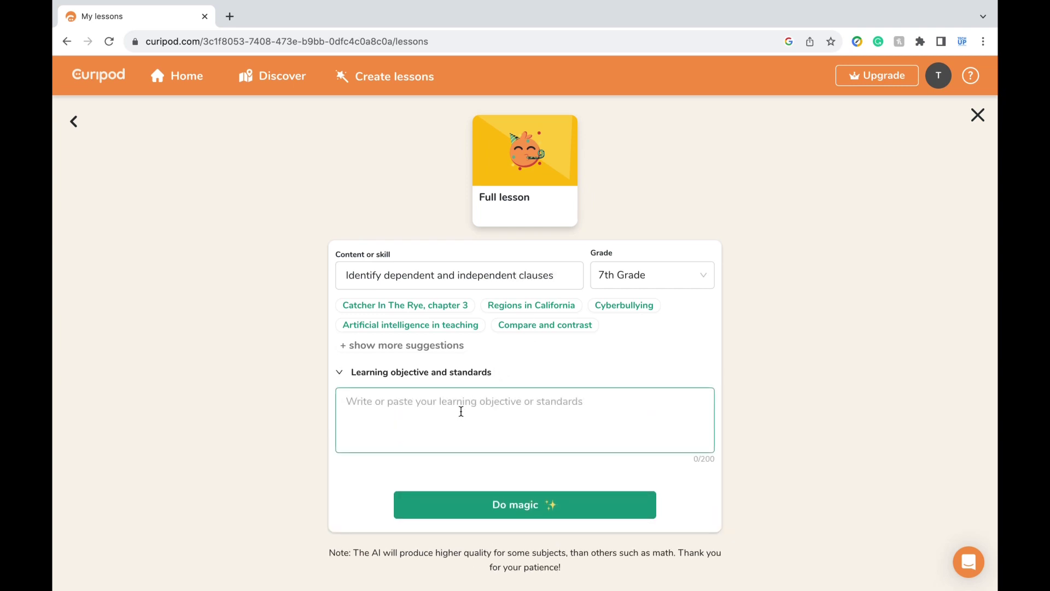
pyautogui.click(460, 411)
pyautogui.write('To understand what independent and dependent clauses are,')
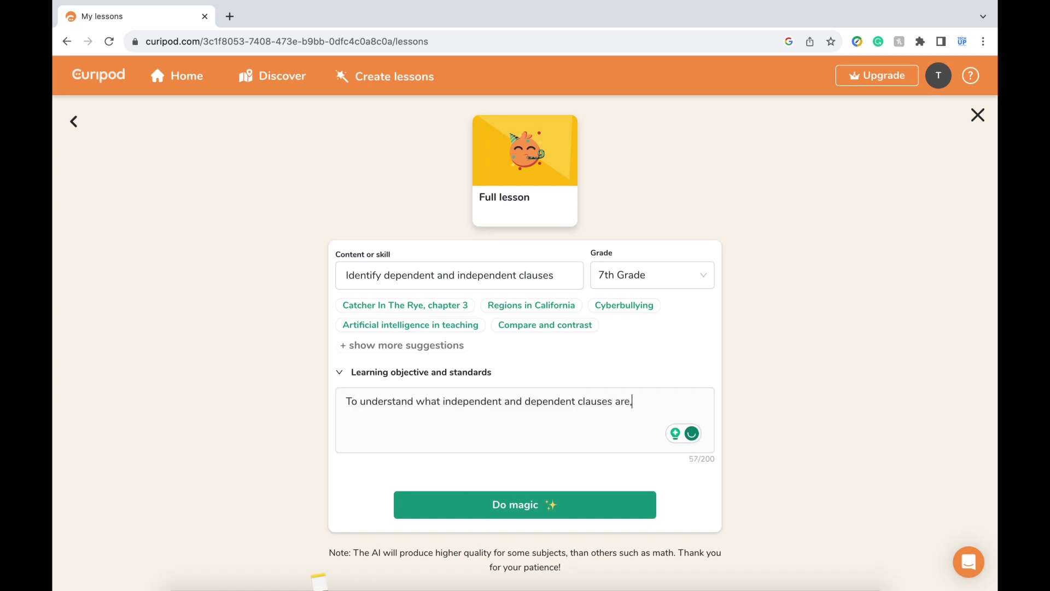
pyautogui.write(' their differences, and how to use them')
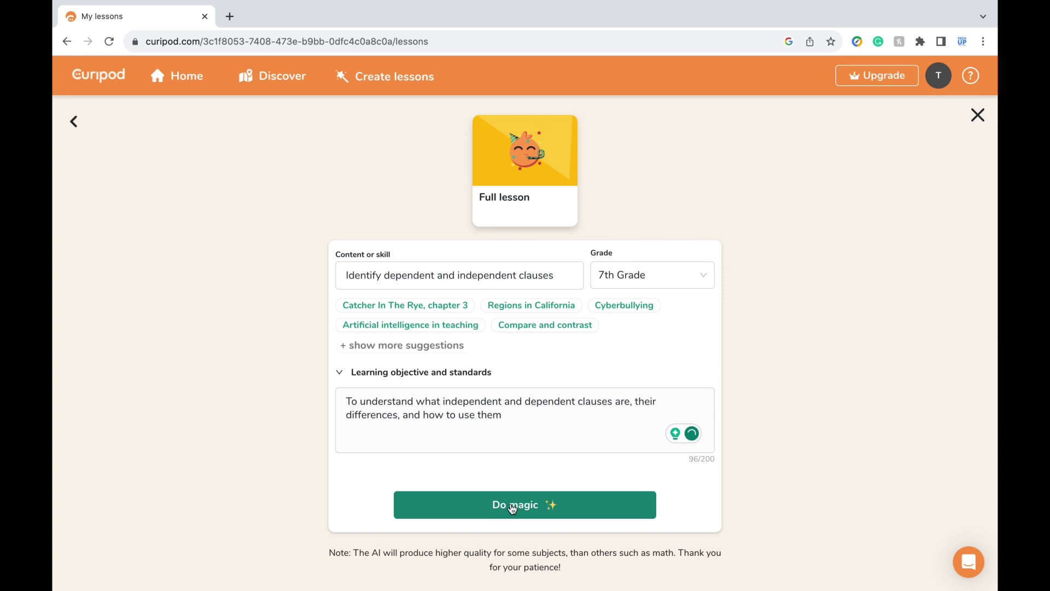
pyautogui.click(513, 507)
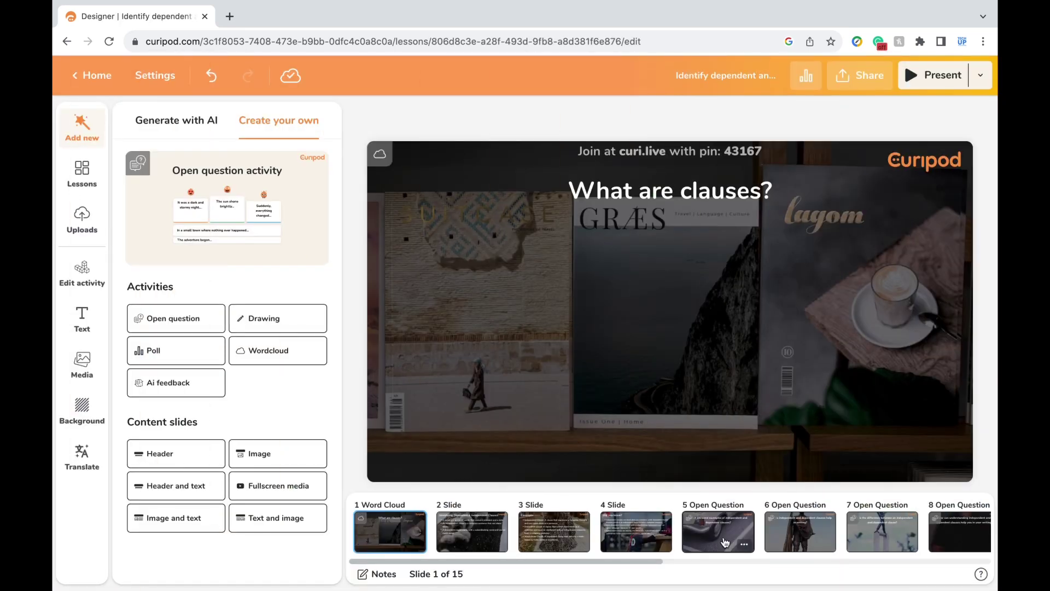
# Scroll the slide filmstrip and step through the first few generated slides.
pyautogui.hscroll(10, 726, 542)
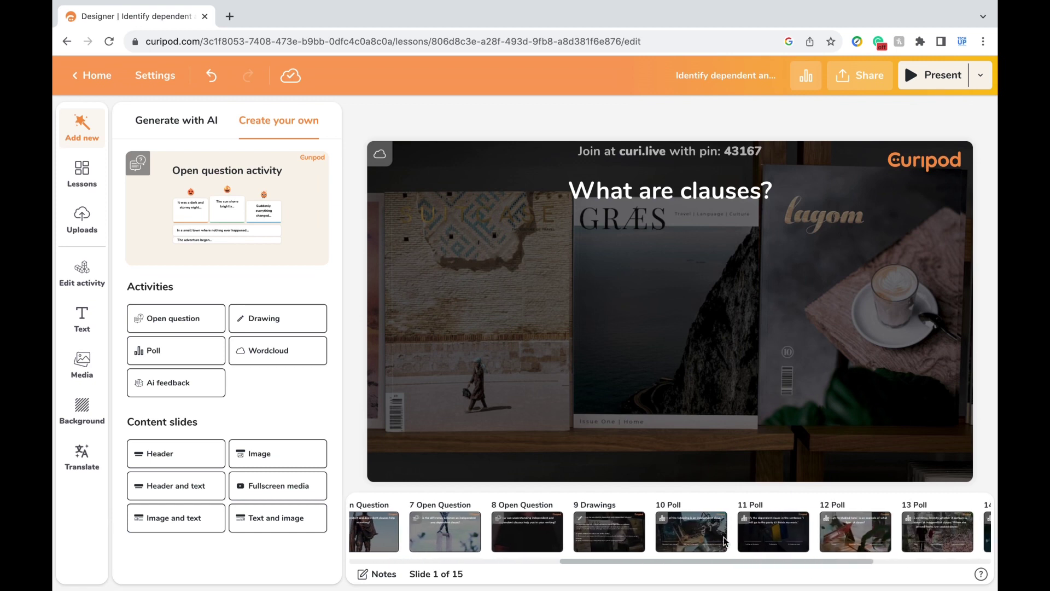
pyautogui.hscroll(2, 725, 542)
pyautogui.hscroll(-8, 725, 542)
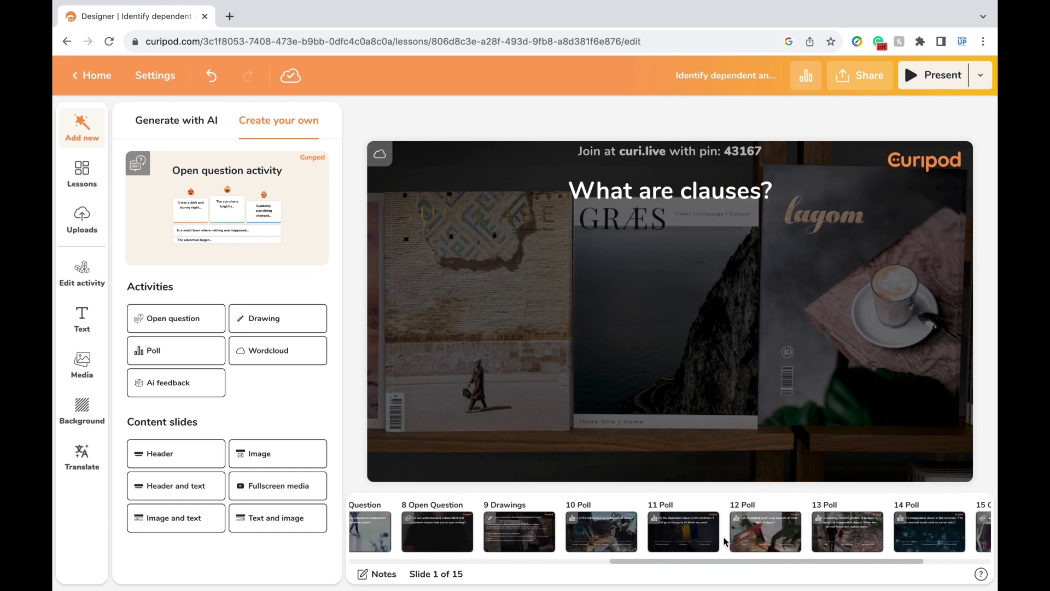
pyautogui.hscroll(-6, 725, 542)
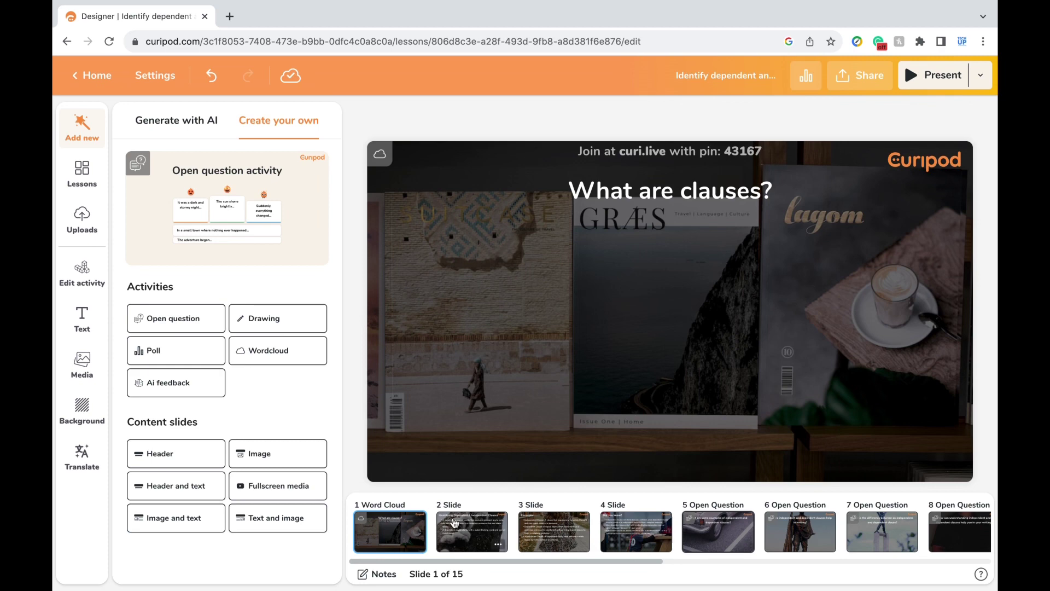
pyautogui.press('Right')
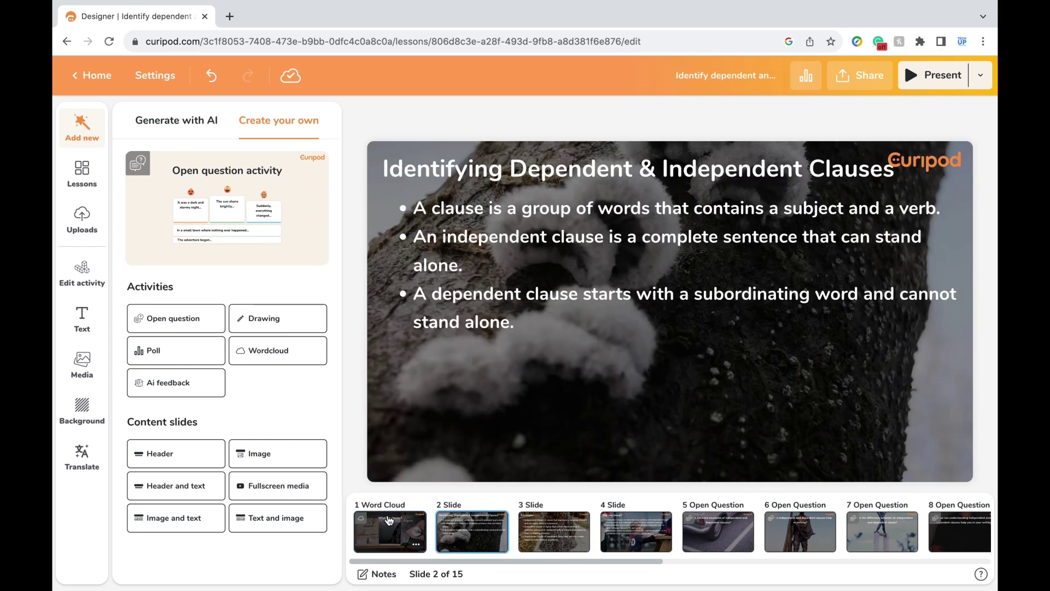
pyautogui.press('Right')
pyautogui.press('Right')
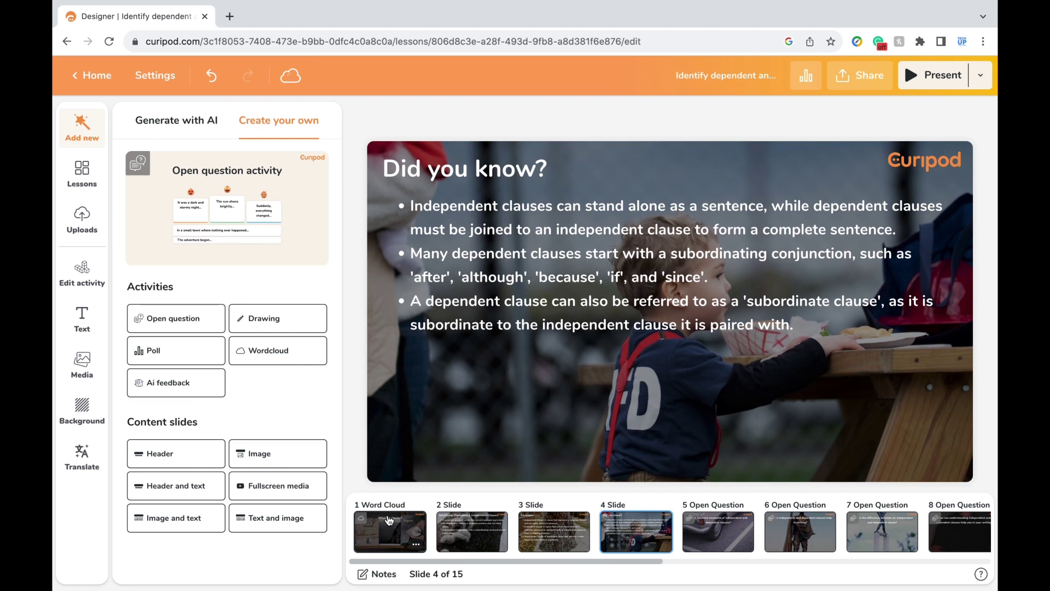
pyautogui.press('Right')
# Continue past the Drawings and Poll slides to the final pairs question on slide 15.
pyautogui.press('Right')
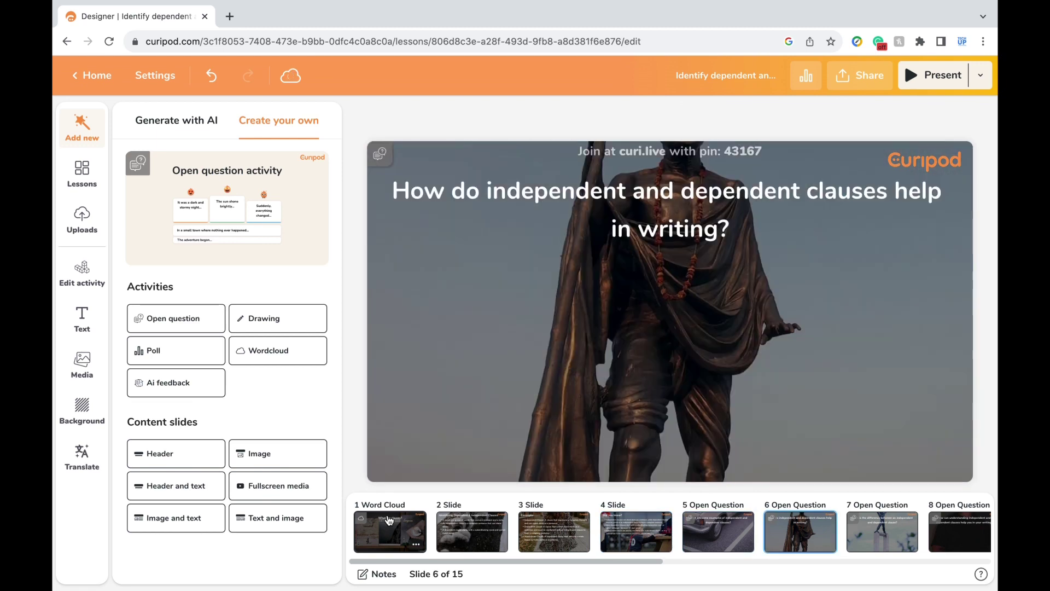
pyautogui.press('Right')
pyautogui.press('Right')
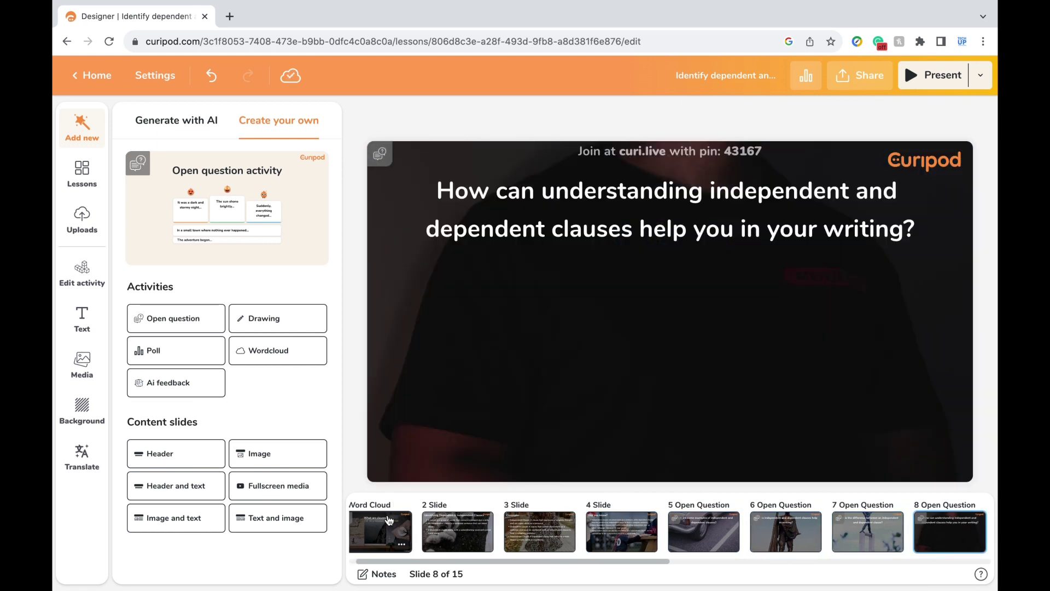
pyautogui.press('Right')
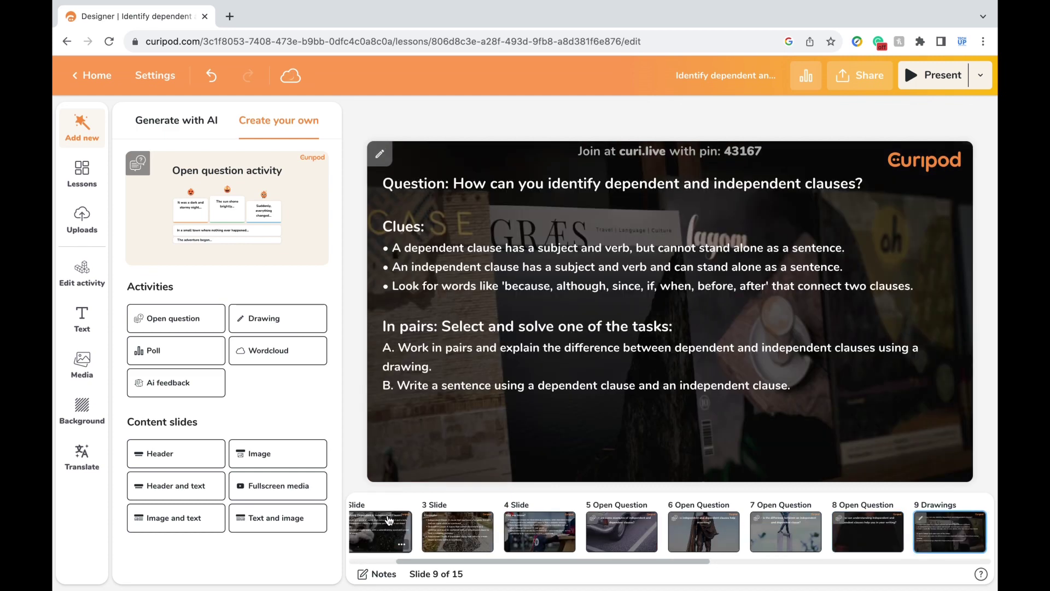
pyautogui.press('Right')
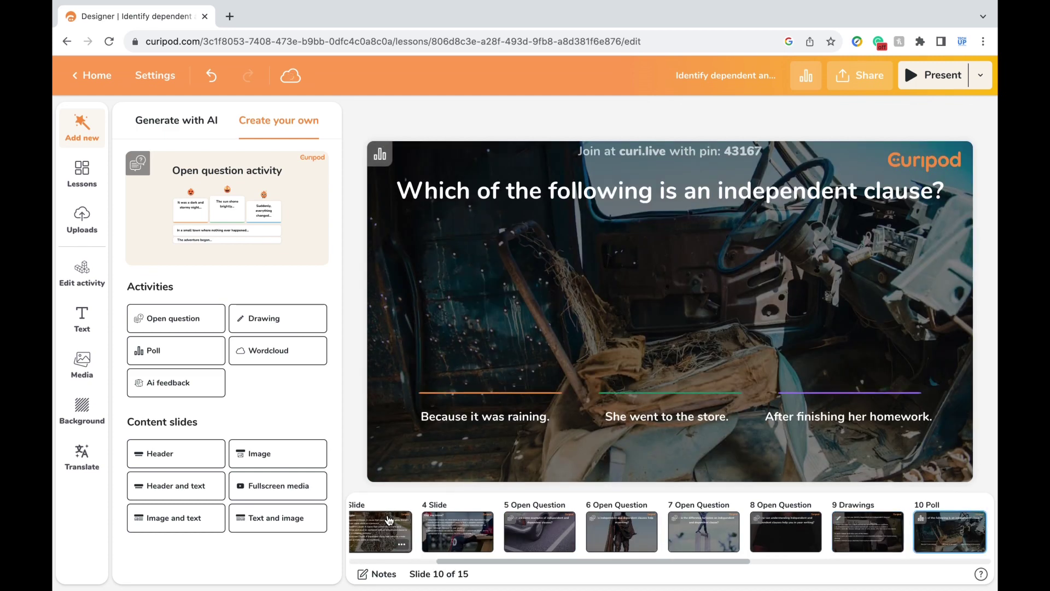
pyautogui.press('Right')
pyautogui.press('Right')
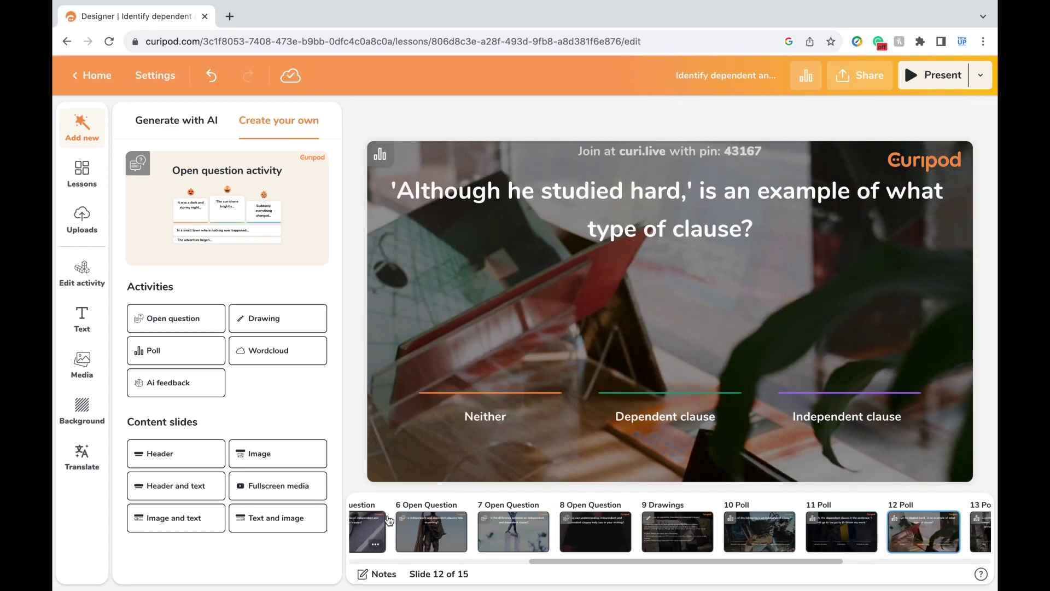
pyautogui.press('Right')
pyautogui.press('Right')
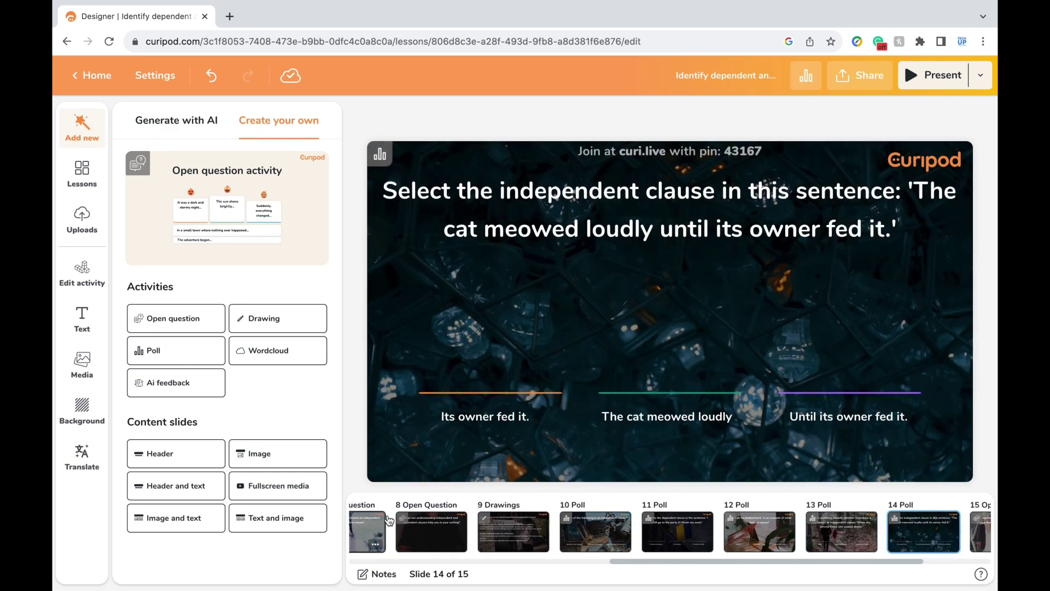
pyautogui.press('Right')
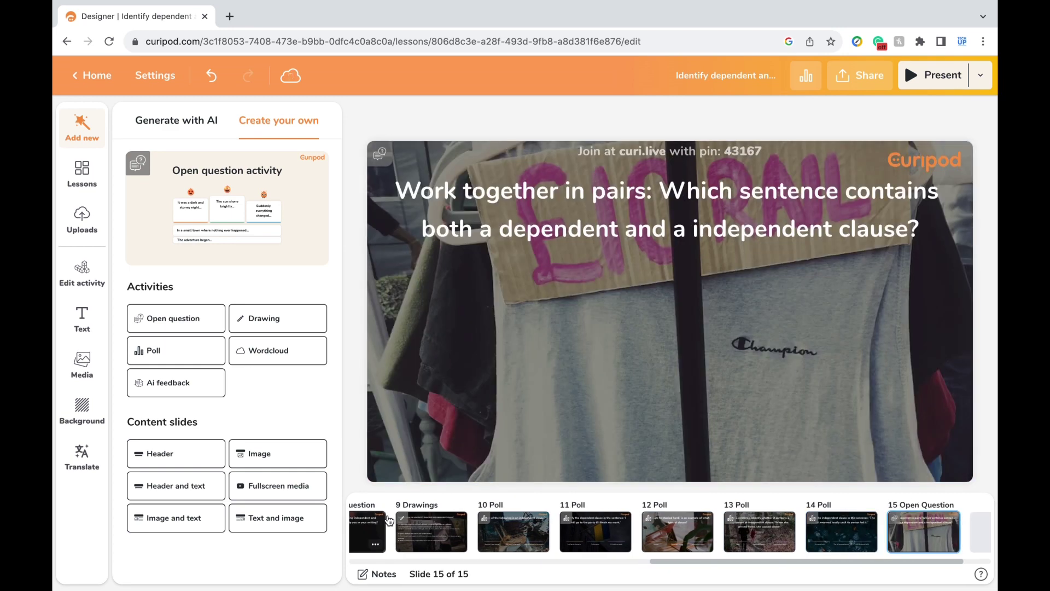
pyautogui.click(594, 193)
# Change 'pairs' to 'groups of 3' in slide 15's question and add a blank slide 16.
pyautogui.doubleClick(595, 194)
pyautogui.write('groups of 3')
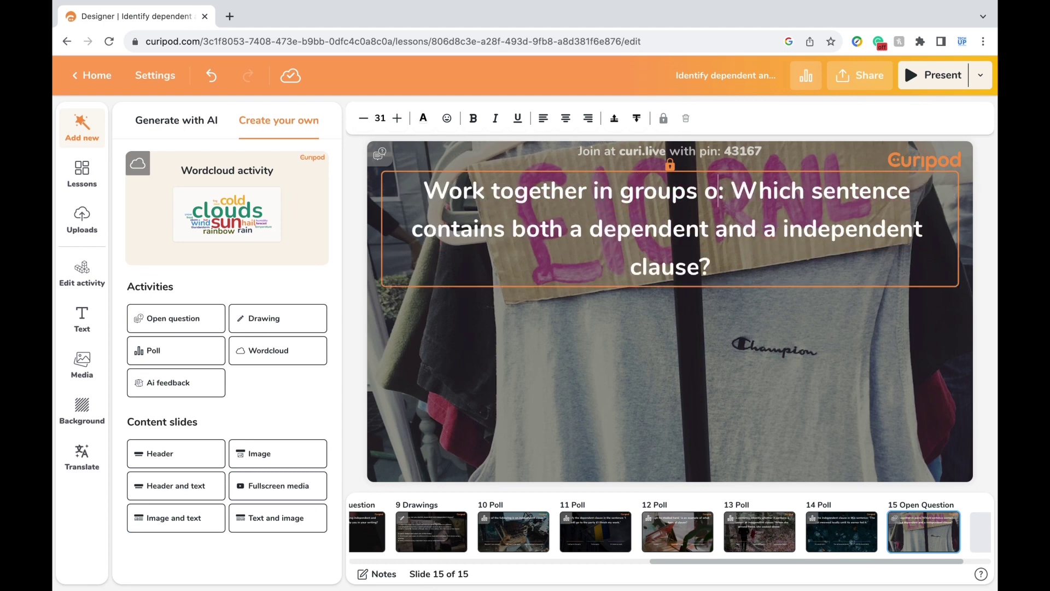
pyautogui.click(785, 445)
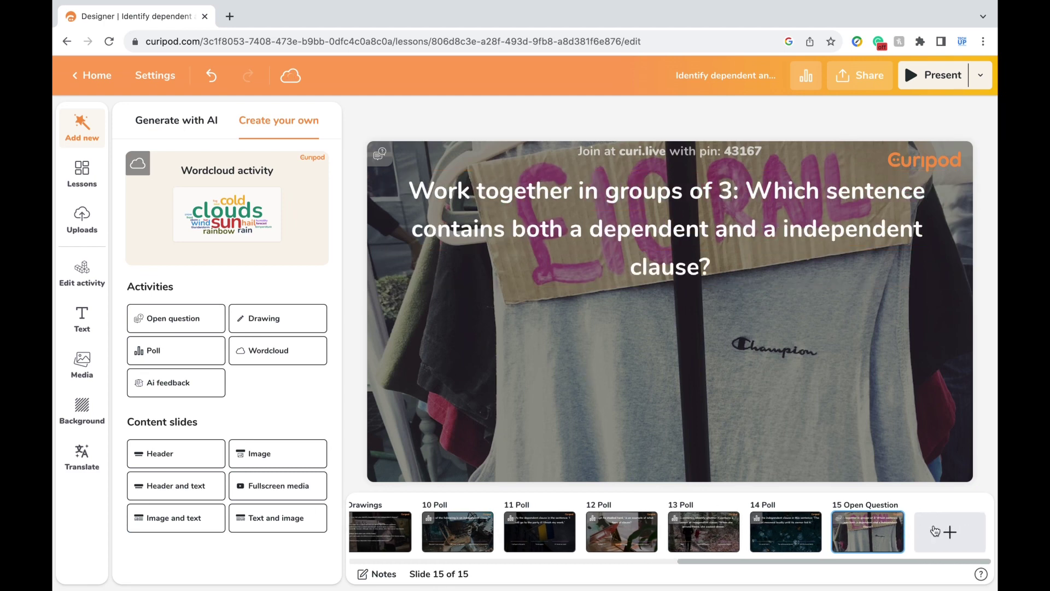
pyautogui.click(949, 532)
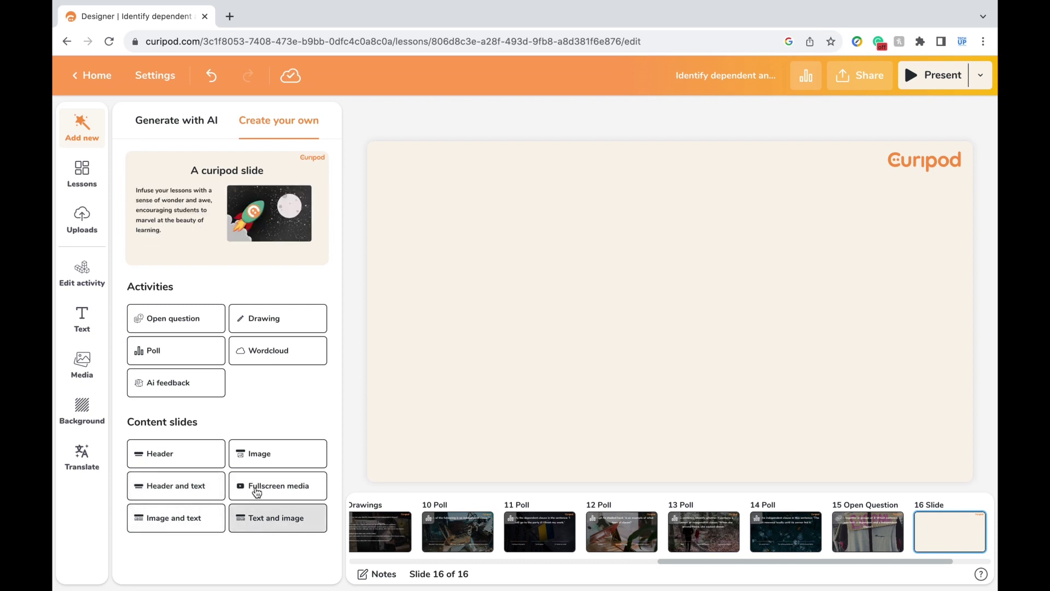
# Add an AI feedback slide asking for the dependent clause in the rainy sentence, shrunk to size 28.
pyautogui.click(194, 392)
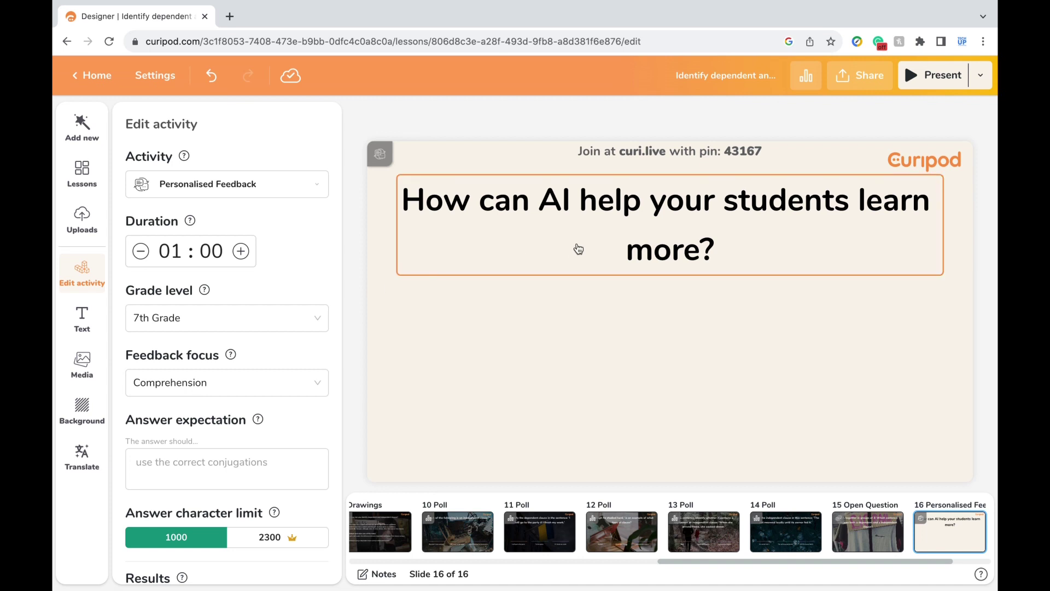
pyautogui.doubleClick(593, 207)
pyautogui.press('BackSpace')
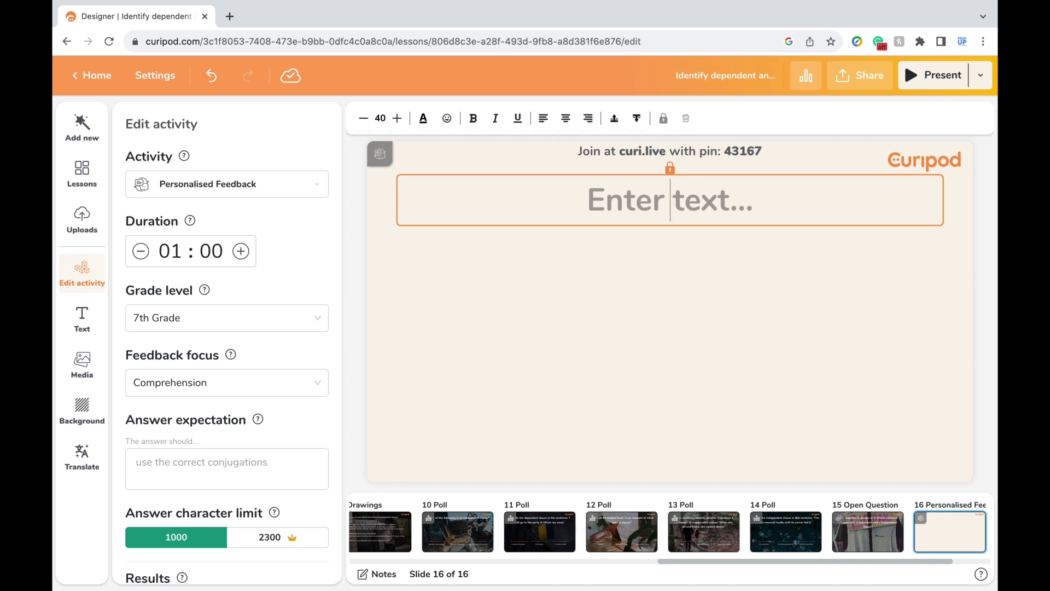
pyautogui.write('Identify the')
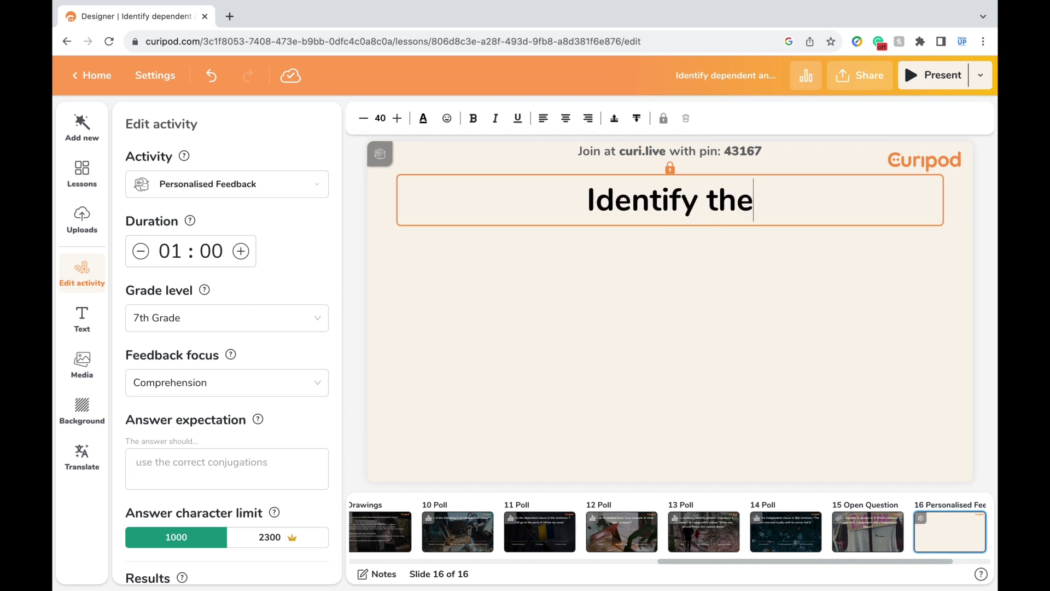
pyautogui.write(' dependent clause in the fo')
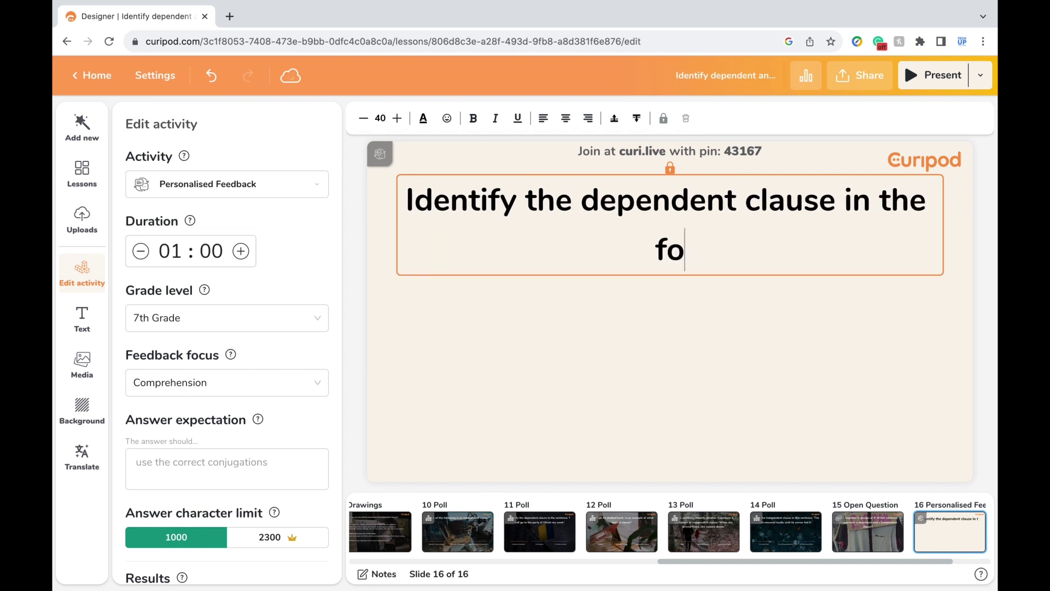
pyautogui.write('llowing sentence: Although it')
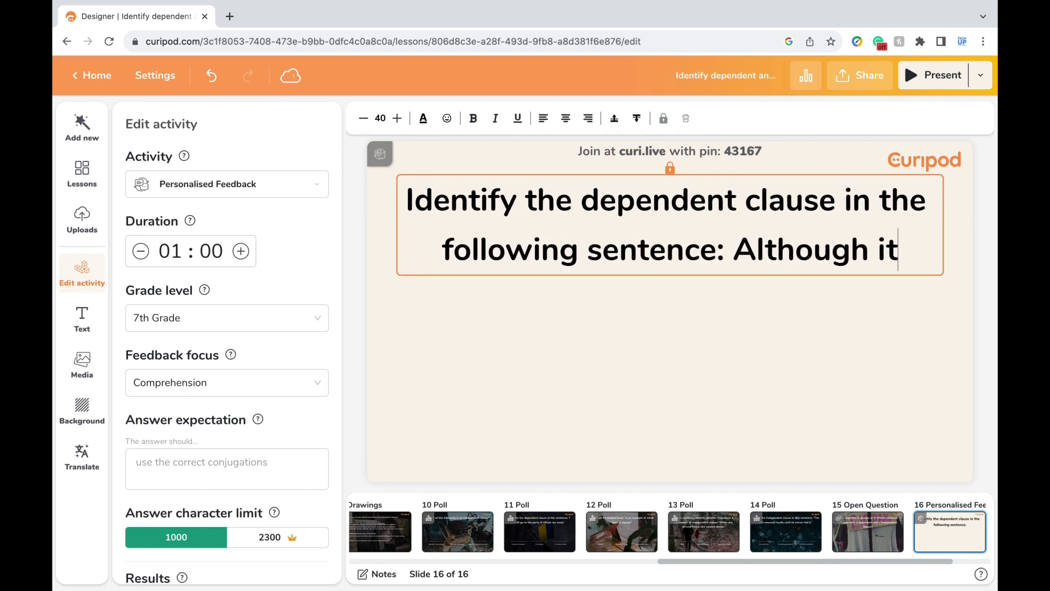
pyautogui.write(' was raining heavily, ')
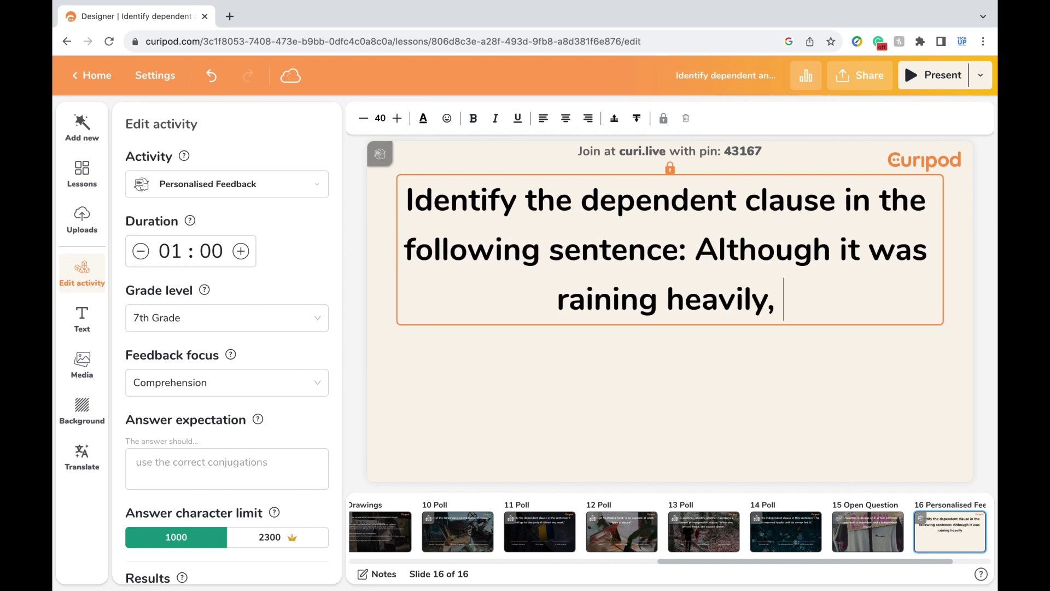
pyautogui.write('John decided to go for a walk in the park.')
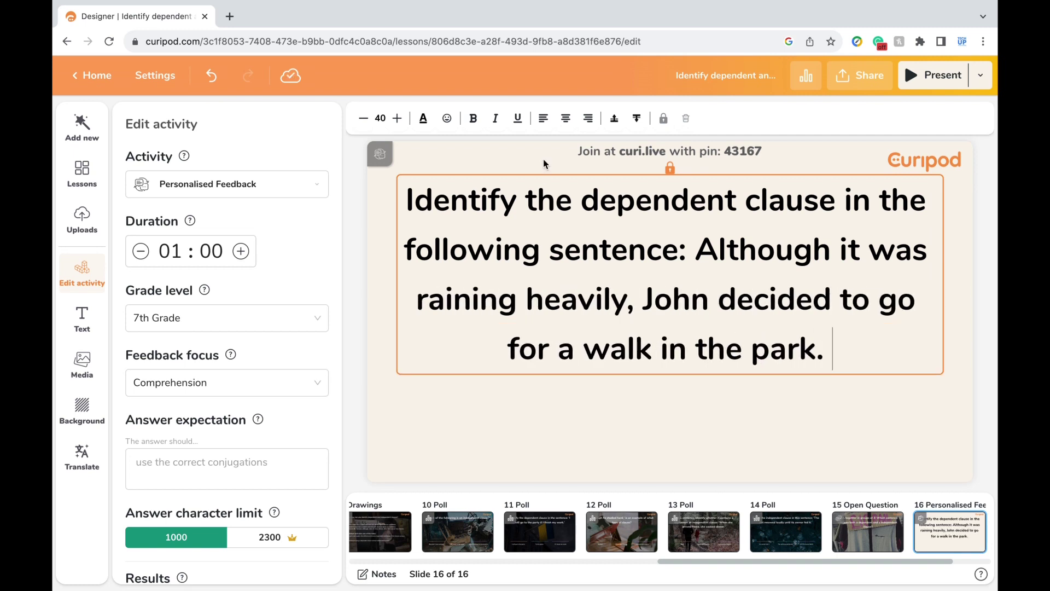
pyautogui.hotkey('ctrl', 'a')
pyautogui.click(363, 118)
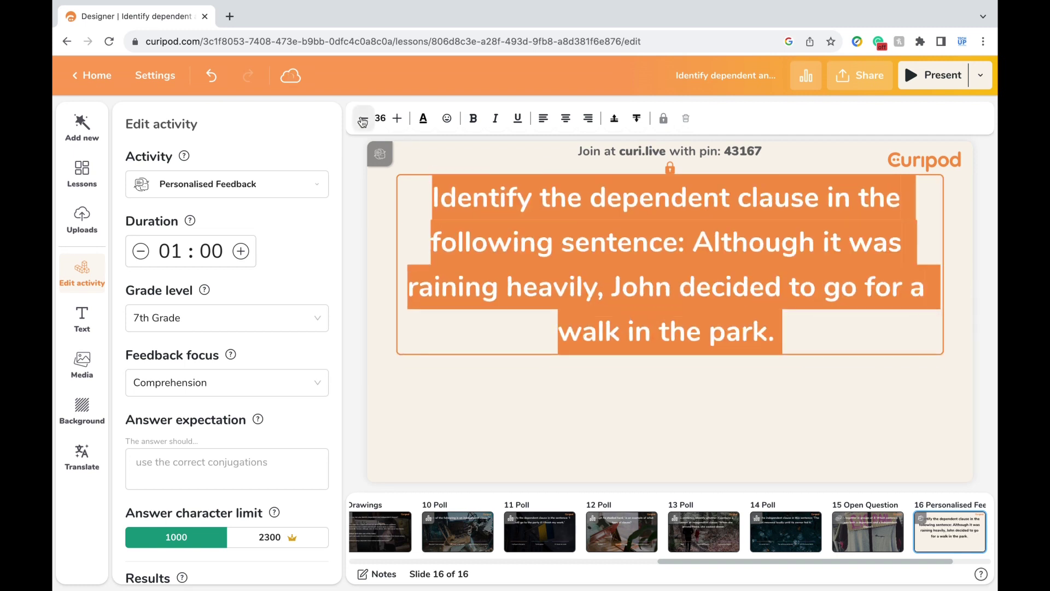
pyautogui.click(363, 118)
pyautogui.click(363, 118)
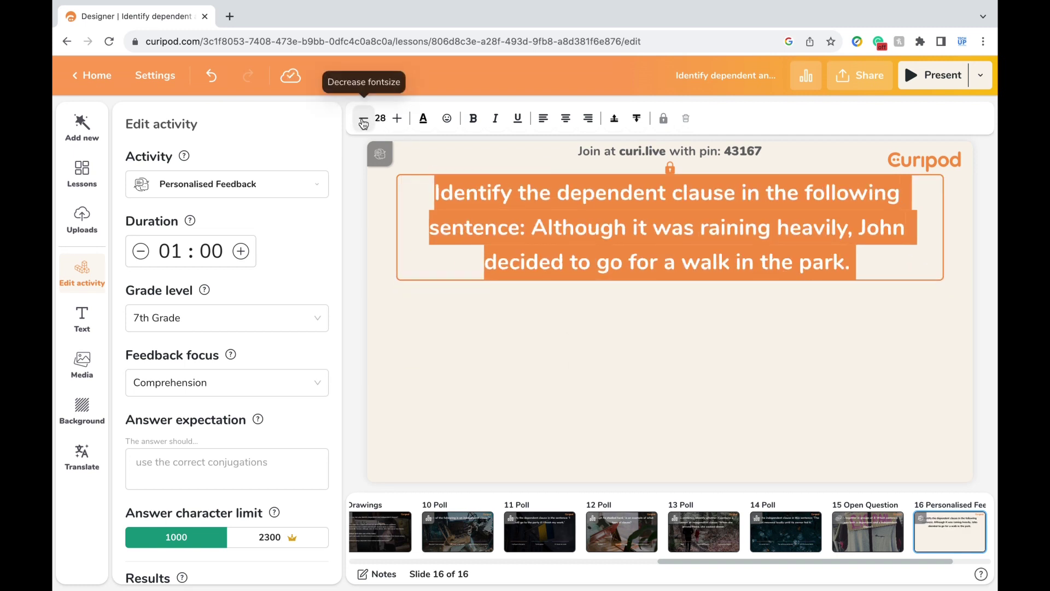
pyautogui.click(363, 118)
pyautogui.click(594, 410)
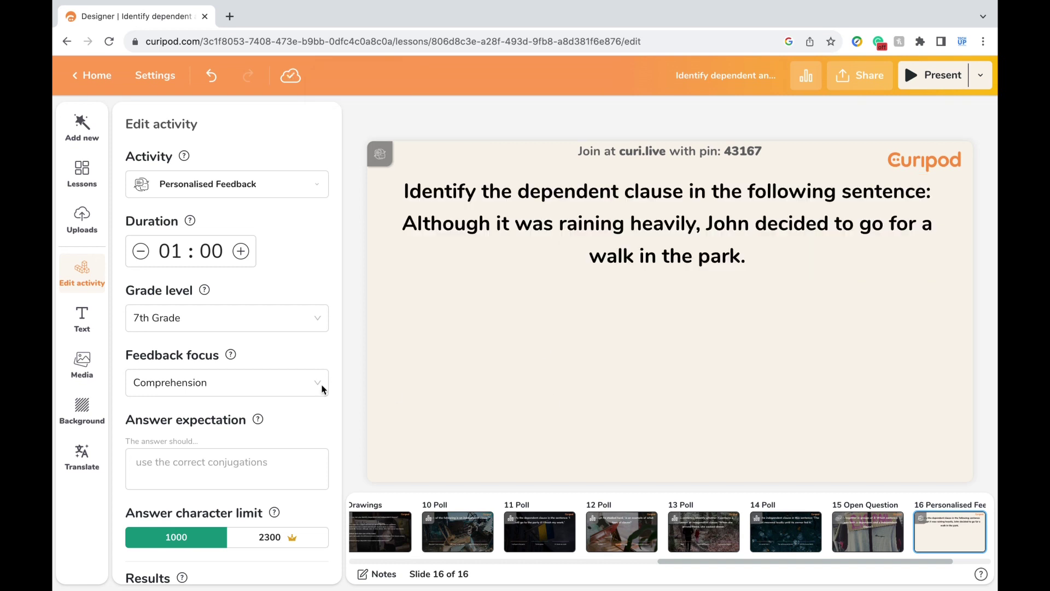
# Insert a 'walk in the park' Giphy GIF on the feedback slide.
pyautogui.click(91, 368)
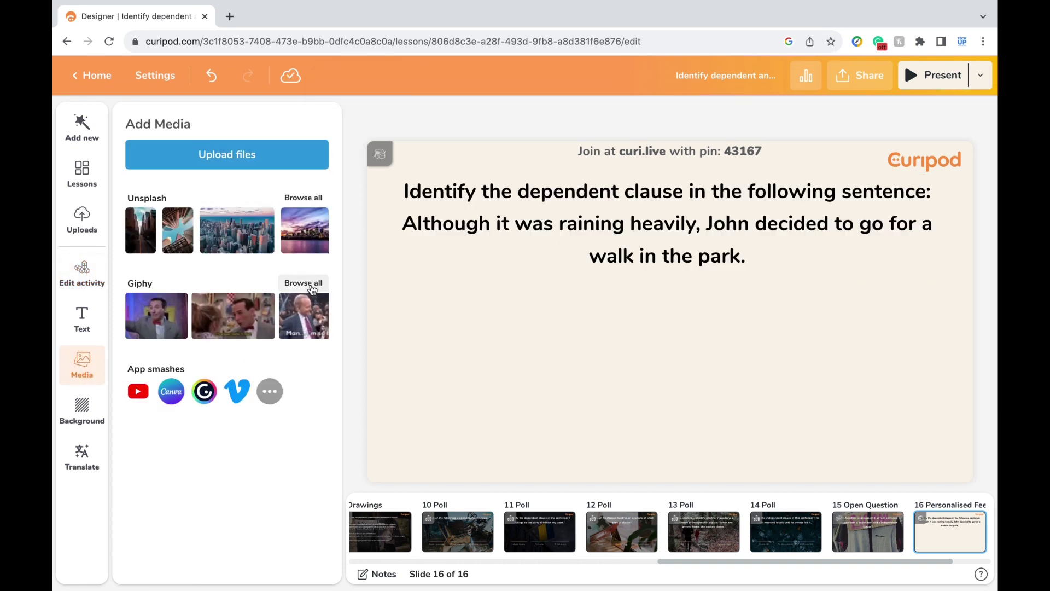
pyautogui.click(303, 283)
pyautogui.write('walk in the ')
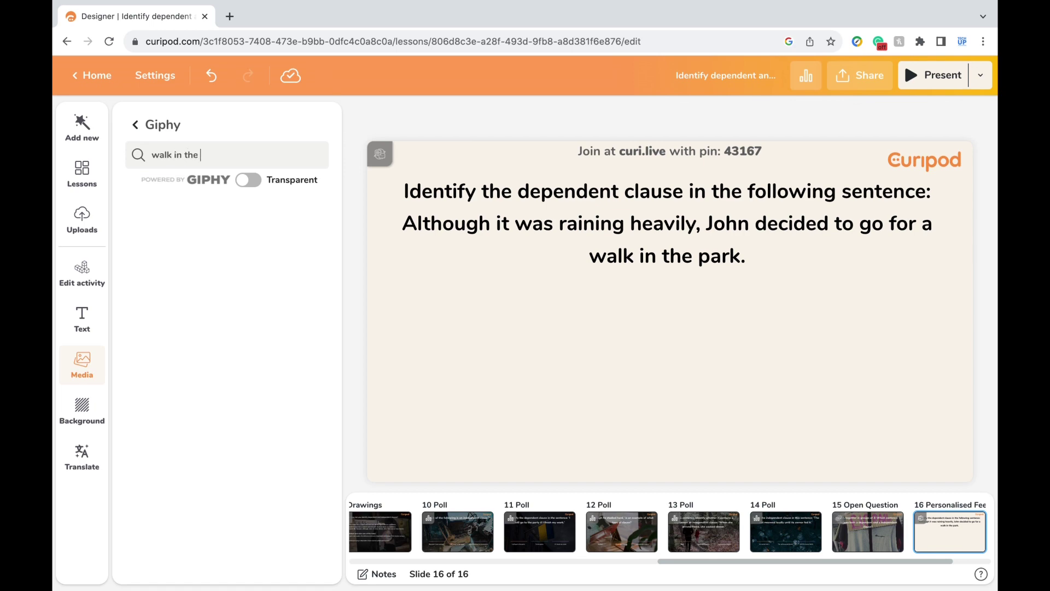
pyautogui.write('park')
pyautogui.click(175, 447)
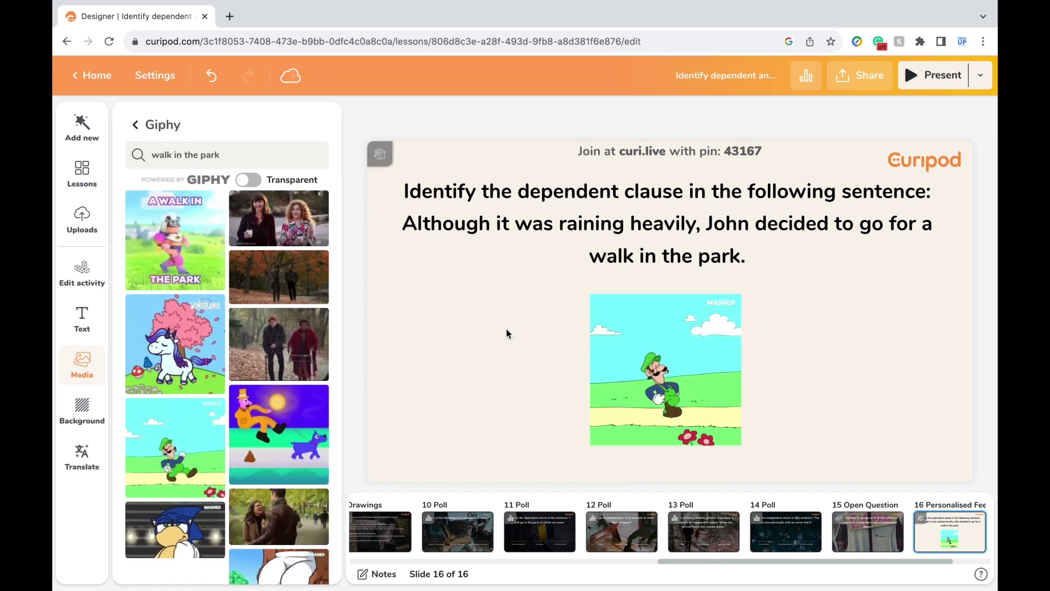
pyautogui.click(508, 334)
# Set feedback focus to Writing, expecting answers that 'Although it was raining heavily' is the dependent clause.
pyautogui.scroll(-2, 307, 298)
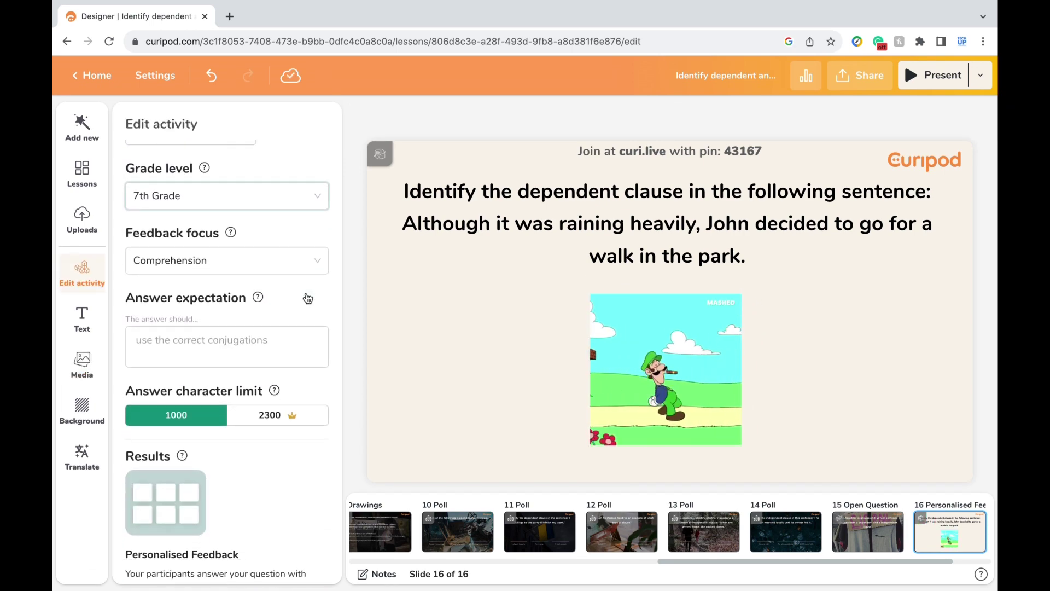
pyautogui.click(307, 262)
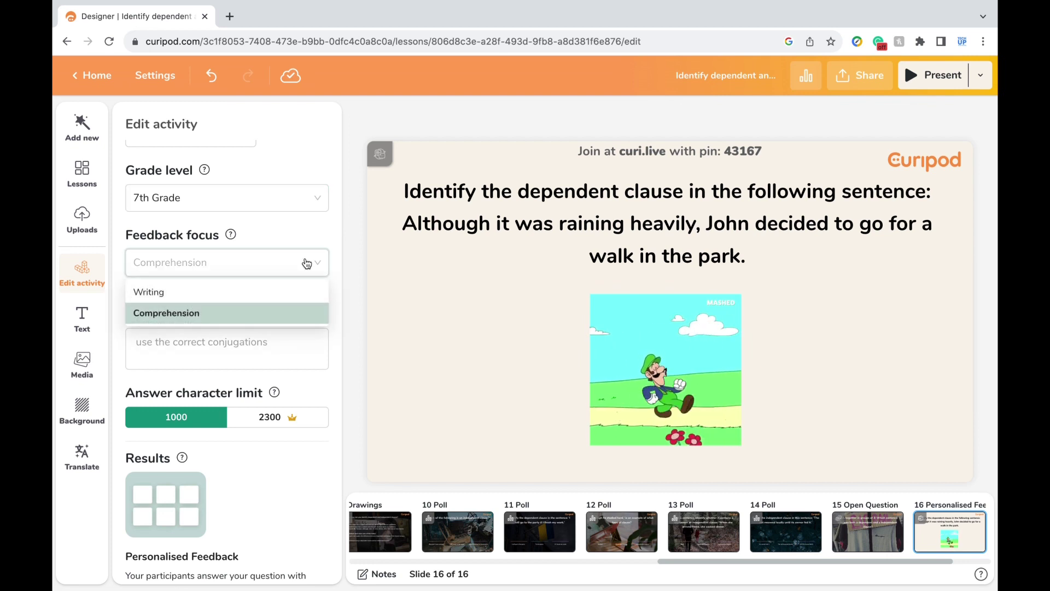
pyautogui.click(278, 292)
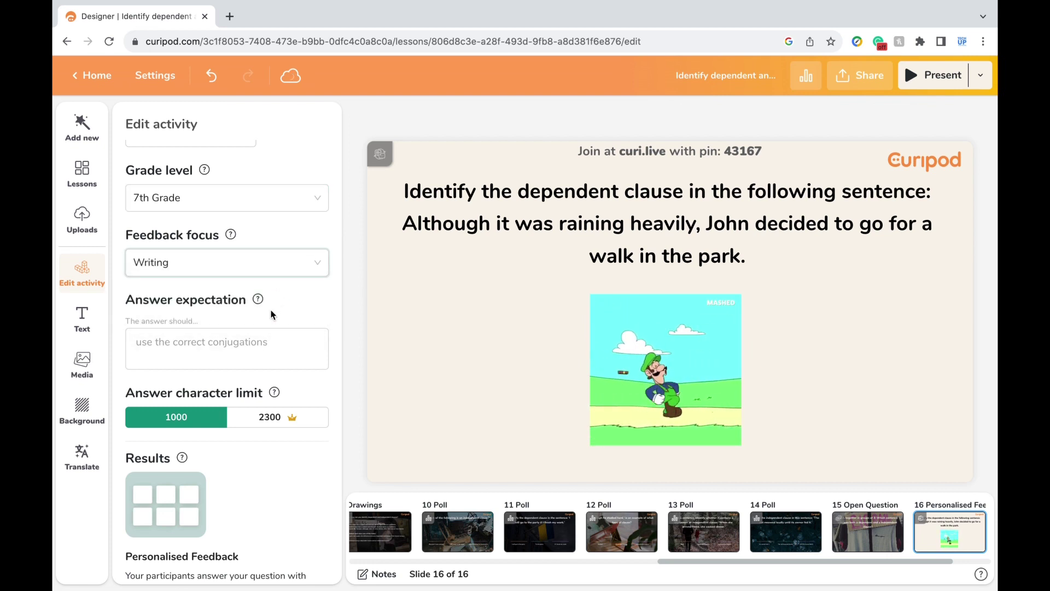
pyautogui.write('Explain that')
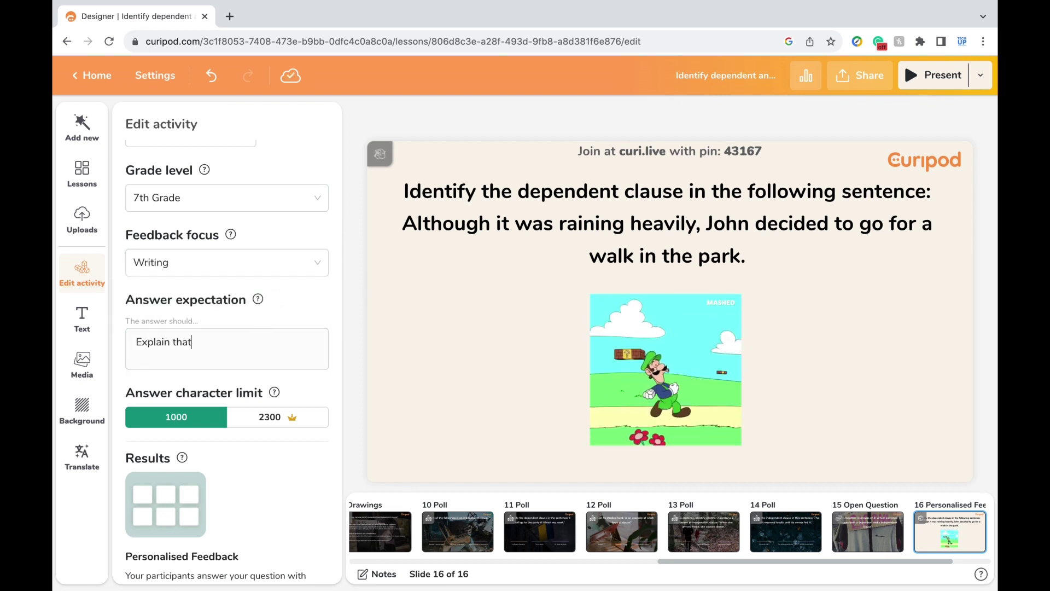
pyautogui.write(' "Although it was raining heavily" is the ')
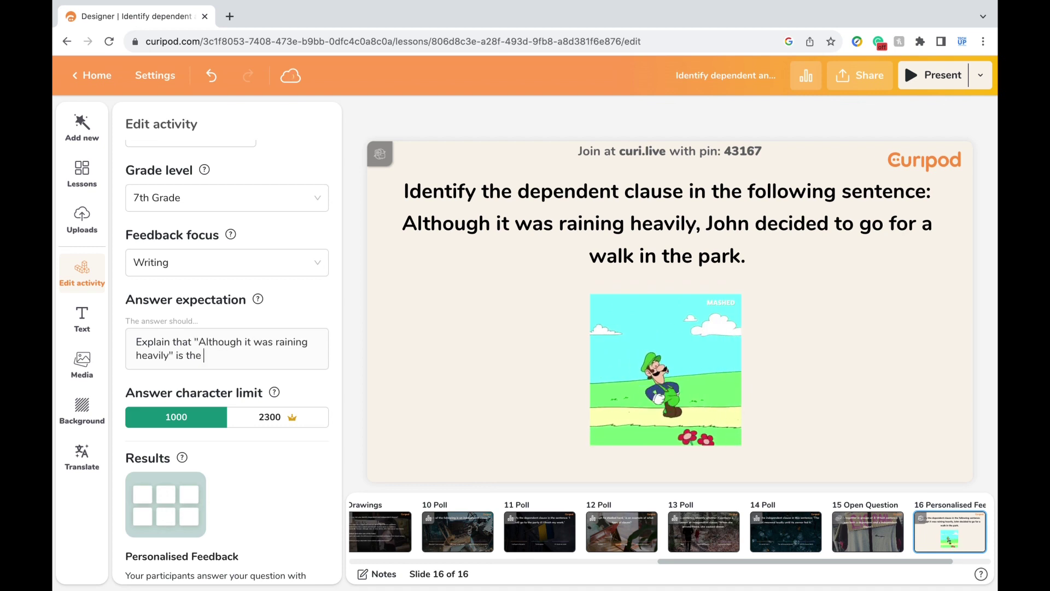
pyautogui.write('dependent clause and why.')
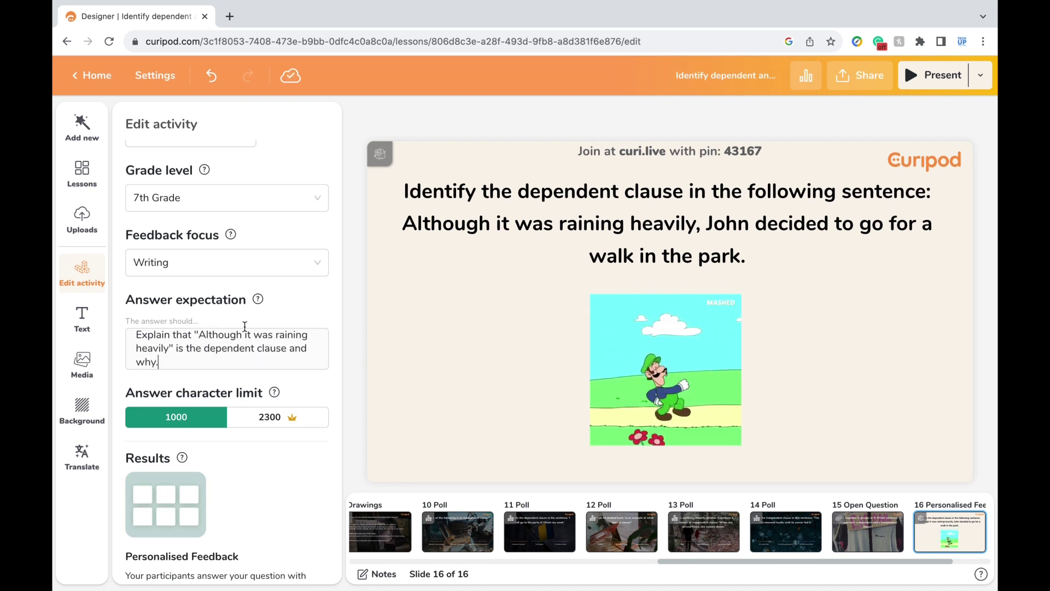
pyautogui.scroll(1, 189, 349)
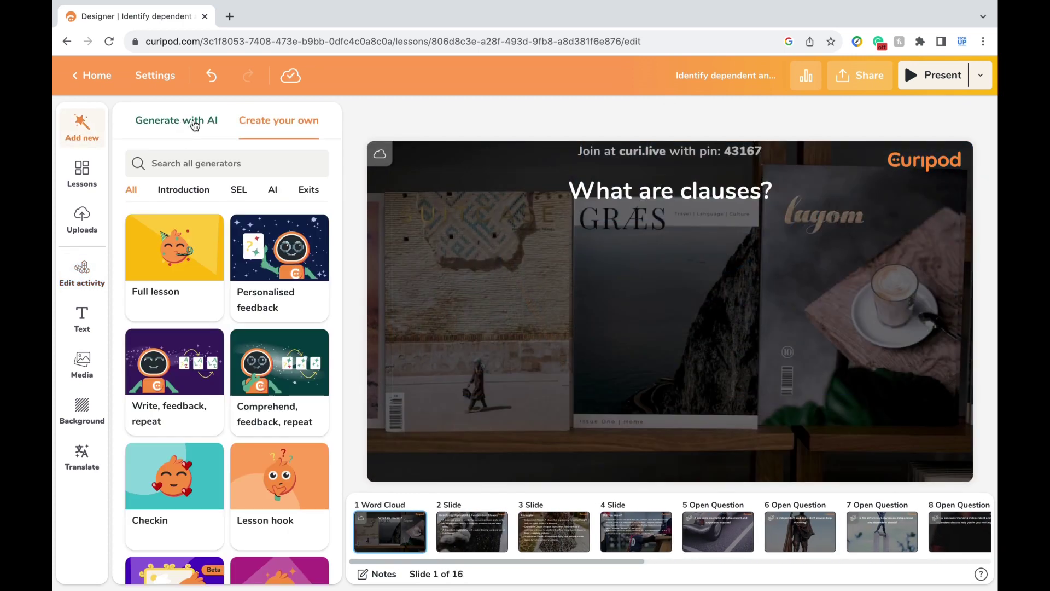
# Run the SEL checkin poll AI generator to get four 'How do you feel today?' poll slides.
pyautogui.click(194, 125)
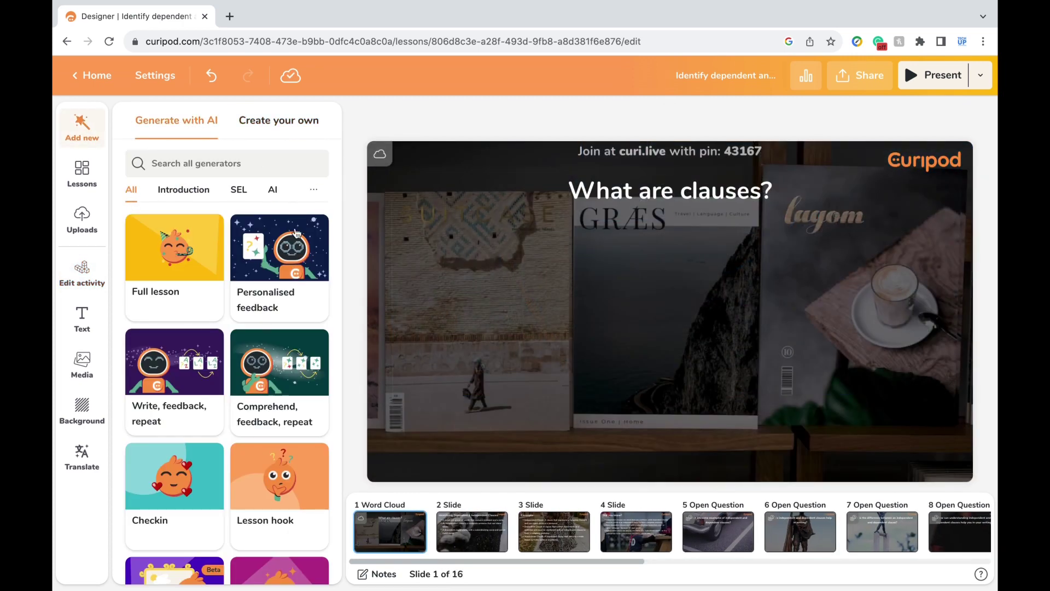
pyautogui.scroll(-5, 306, 394)
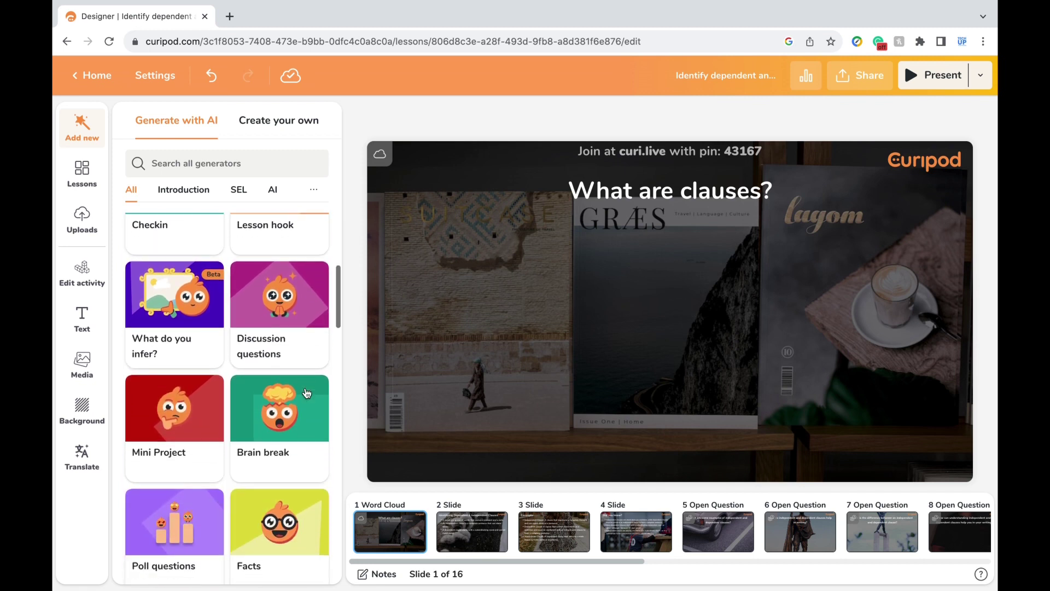
pyautogui.scroll(-7, 306, 393)
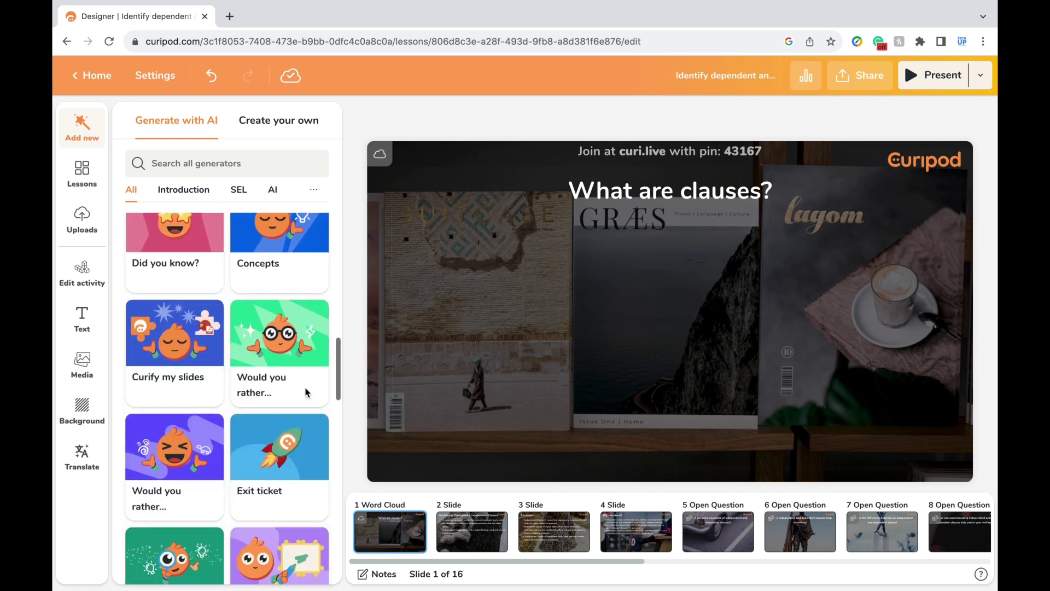
pyautogui.scroll(-8, 305, 393)
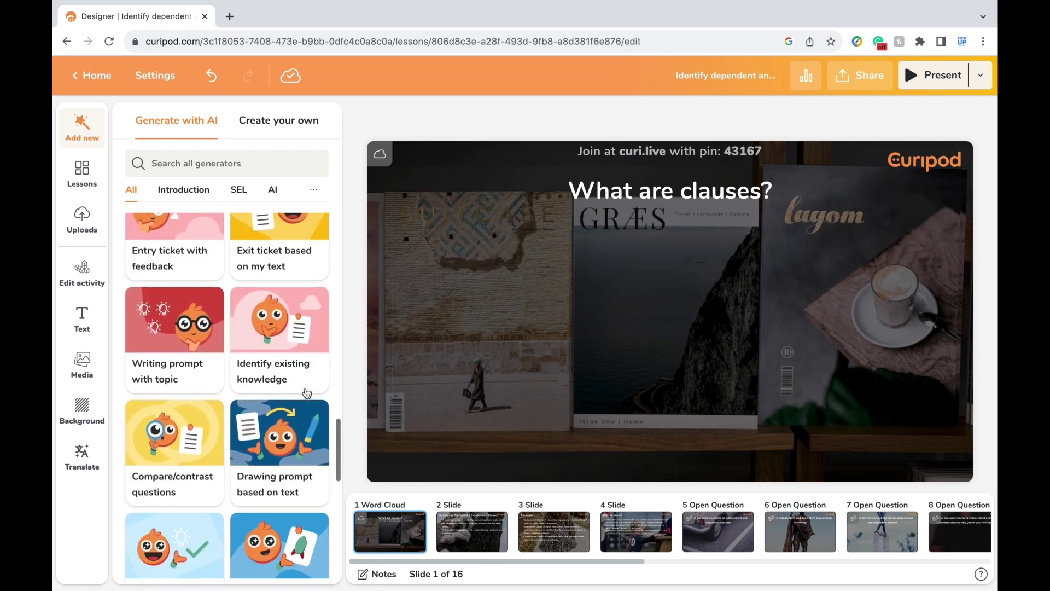
pyautogui.scroll(-9, 307, 393)
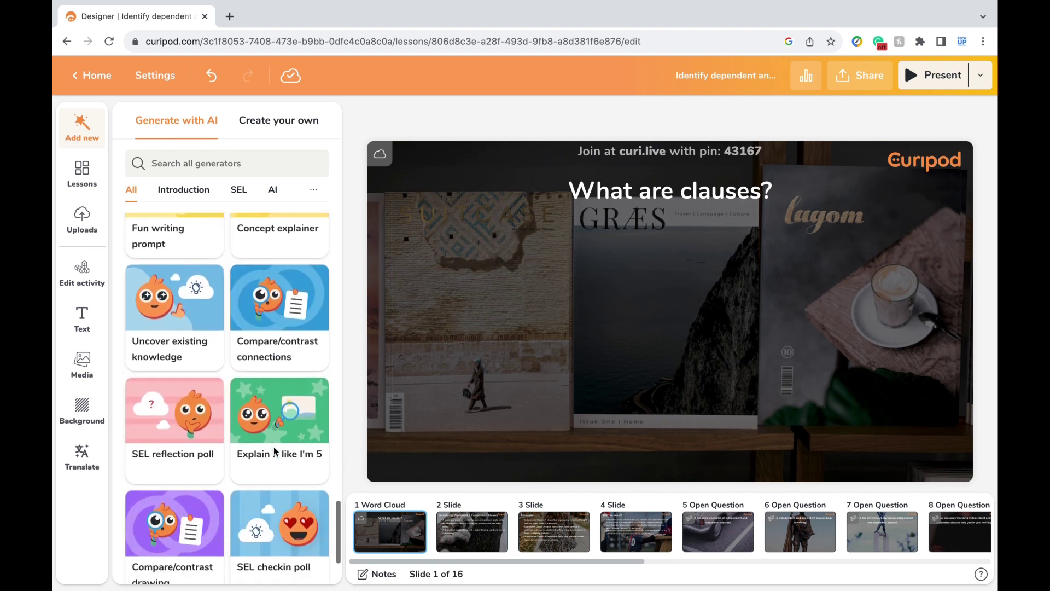
pyautogui.scroll(-3, 277, 452)
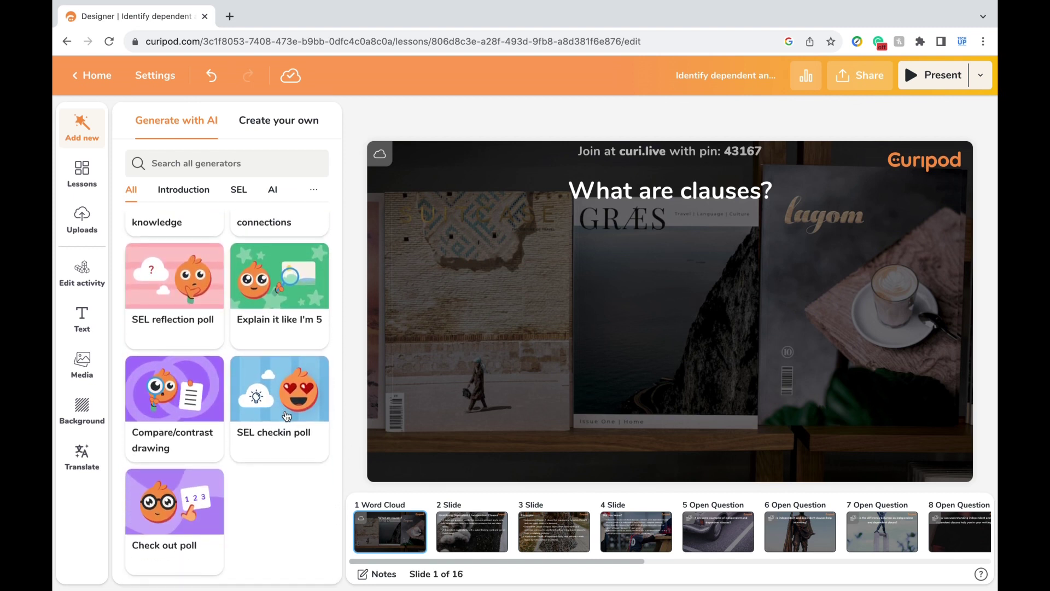
pyautogui.click(287, 417)
pyautogui.click(253, 329)
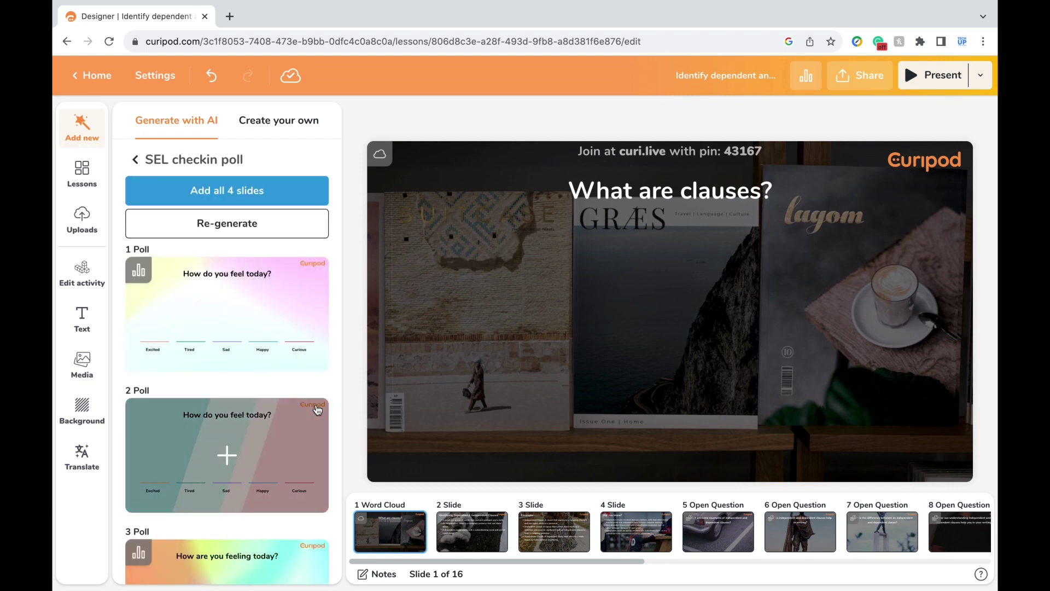
# Insert the 'How do you feel today?' poll, move it to slide 1, and regenerate poll suggestions.
pyautogui.click(227, 312)
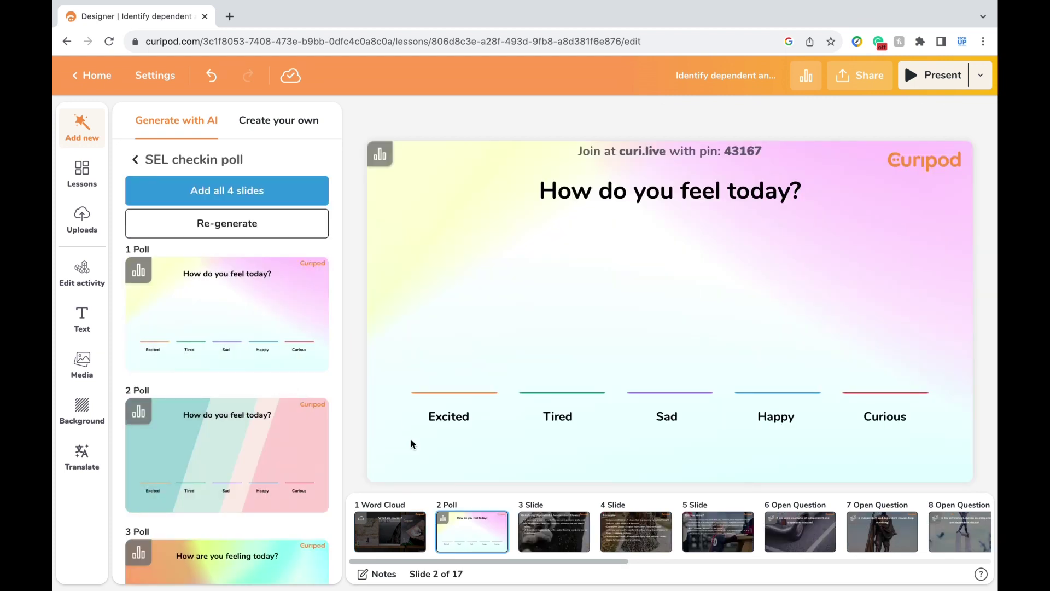
pyautogui.moveTo(464, 527); pyautogui.dragTo(382, 530)
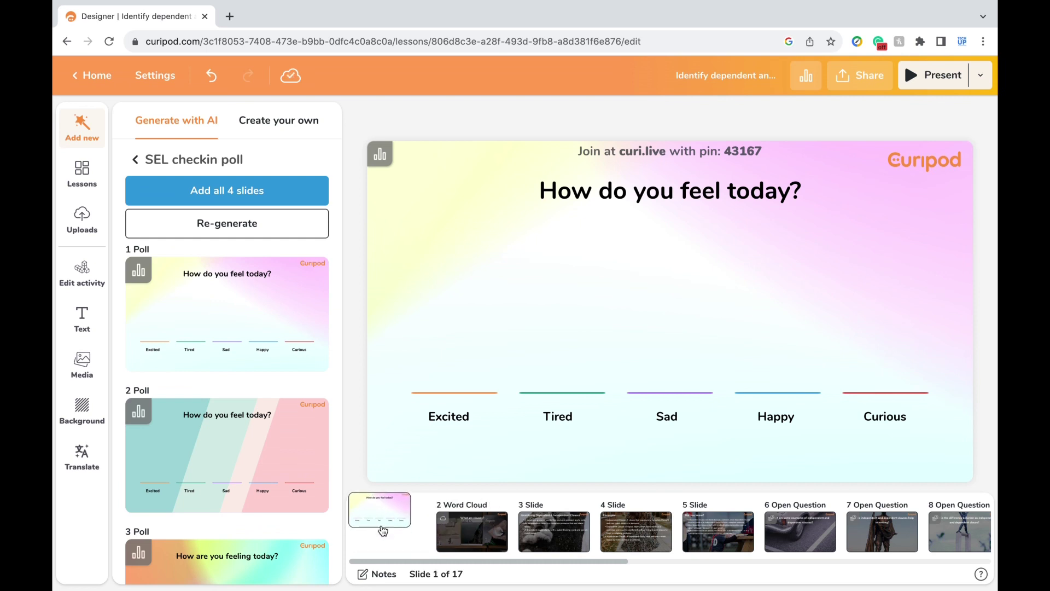
pyautogui.click(172, 229)
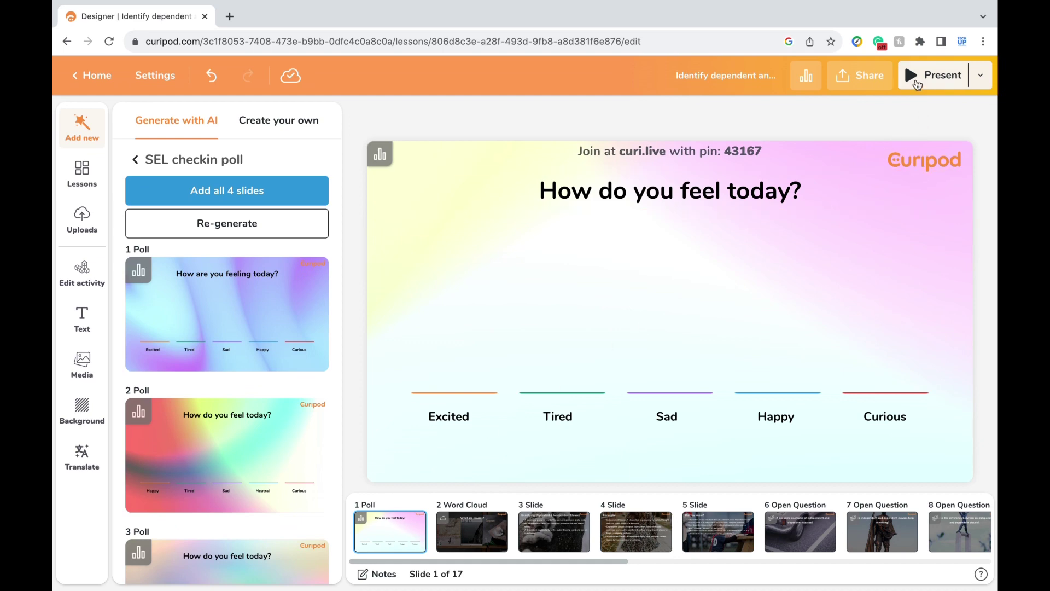
# Present live with poll options shown, let one student join, and raise the timer to 0:40.
pyautogui.click(924, 75)
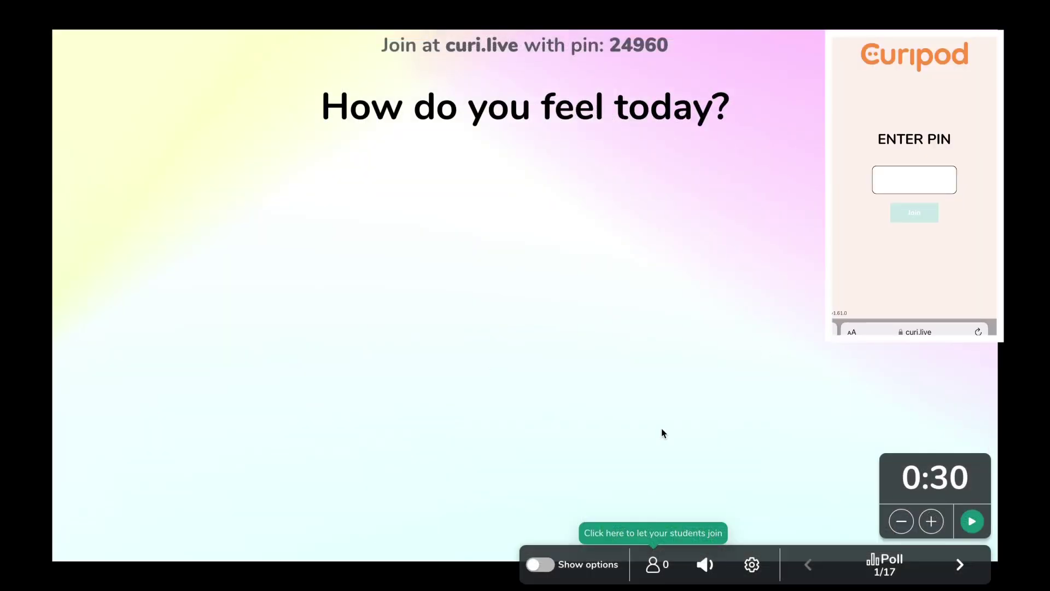
pyautogui.click(537, 568)
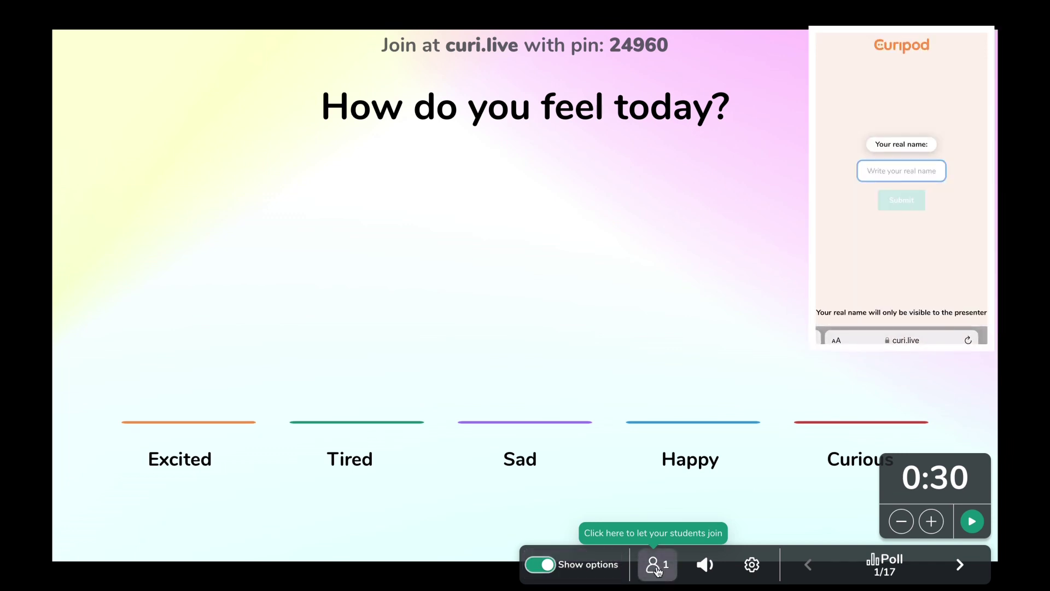
pyautogui.click(658, 567)
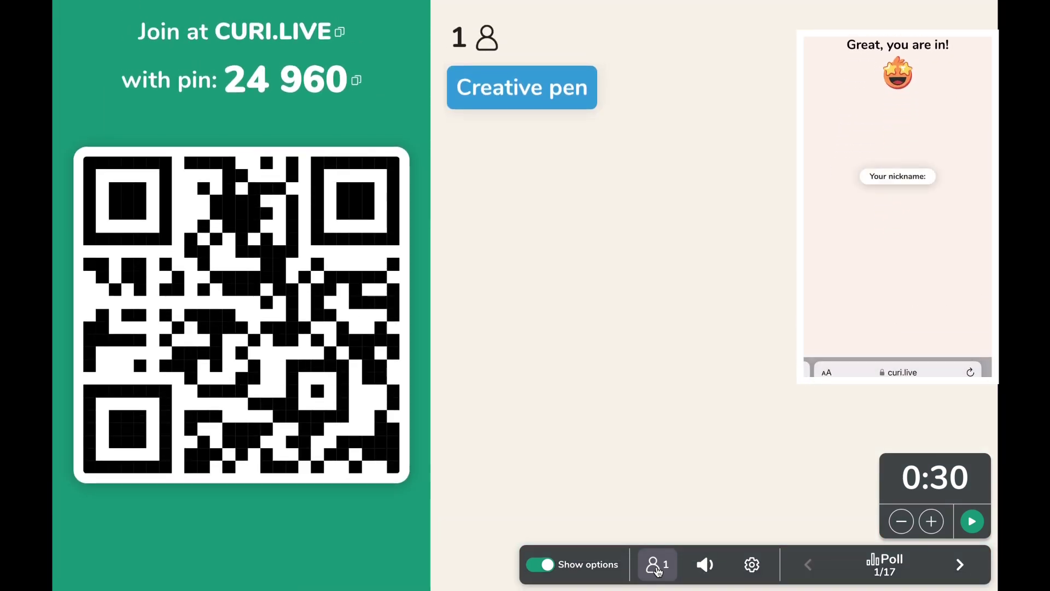
pyautogui.click(658, 567)
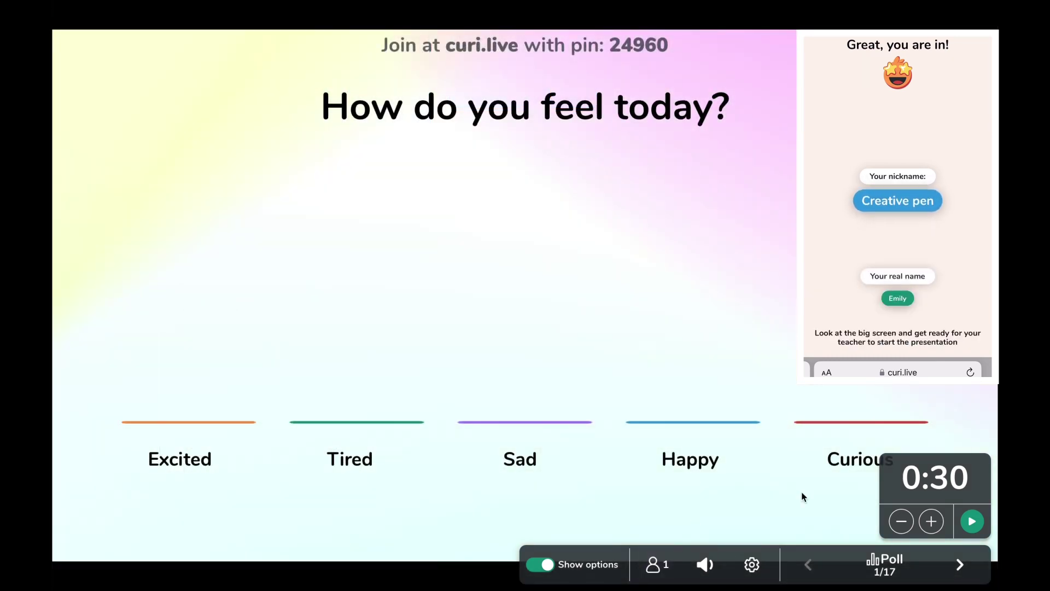
pyautogui.click(932, 522)
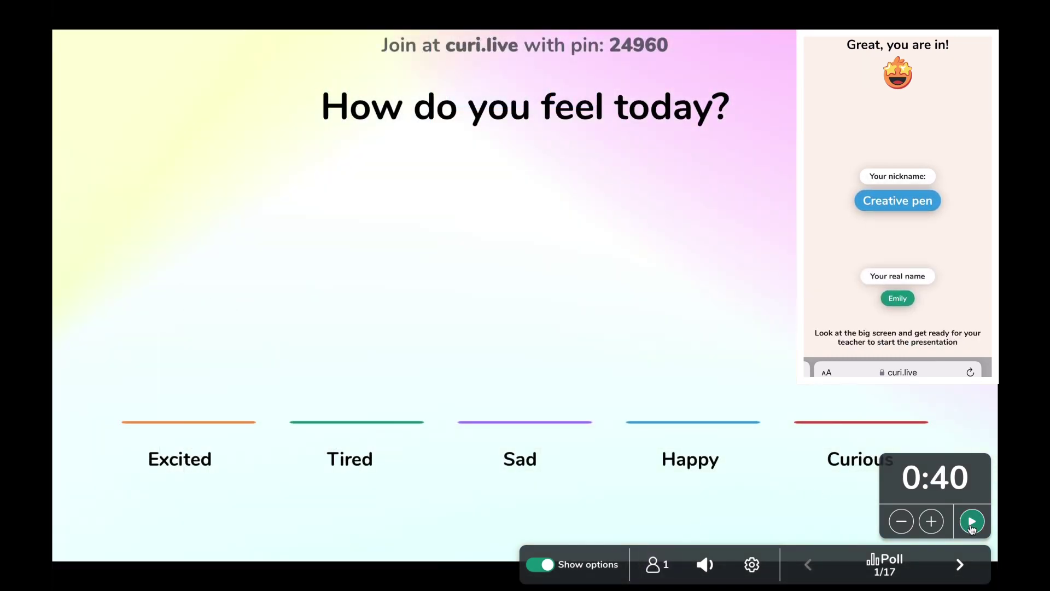
# Run the poll countdown to reveal the Happy vote, then advance to 'What are clauses?'.
pyautogui.click(972, 522)
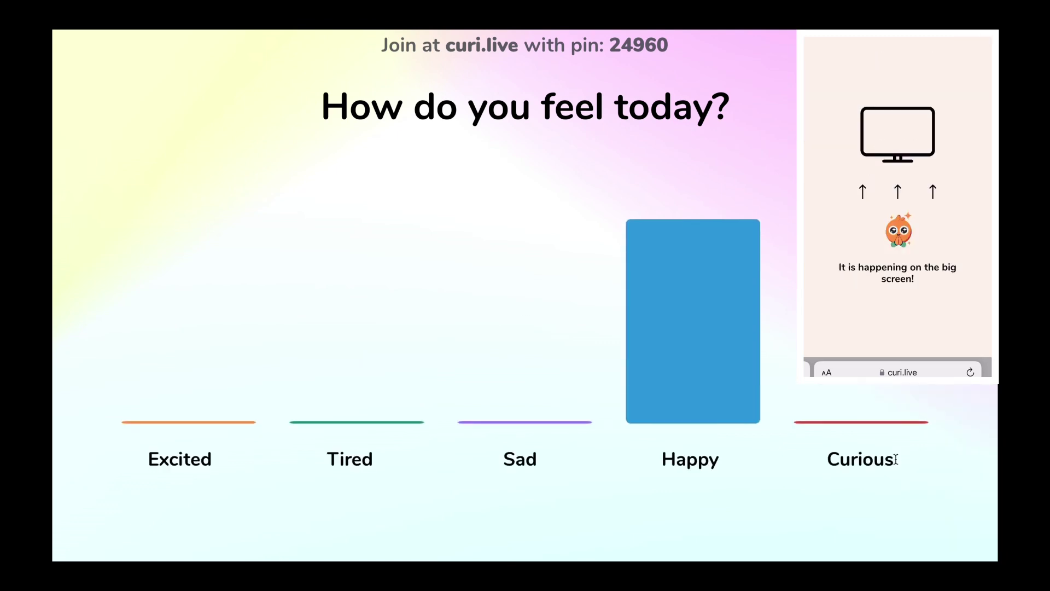
pyautogui.press('Right')
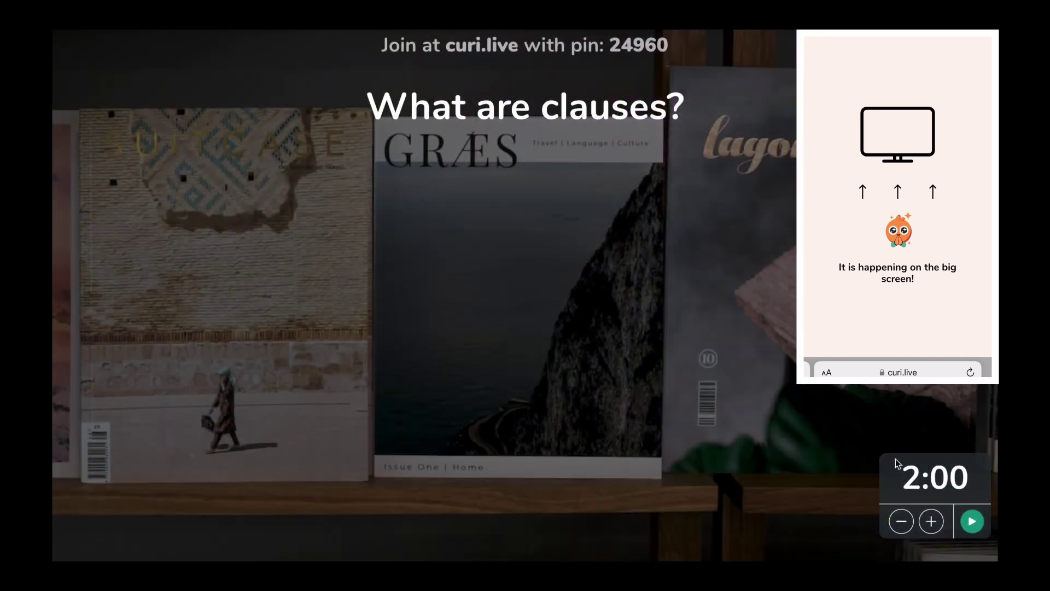
# Run and stop the answer timer, then reveal the word cloud showing 'combinations of words' and 'short phrases'.
pyautogui.moveTo(887, 458)
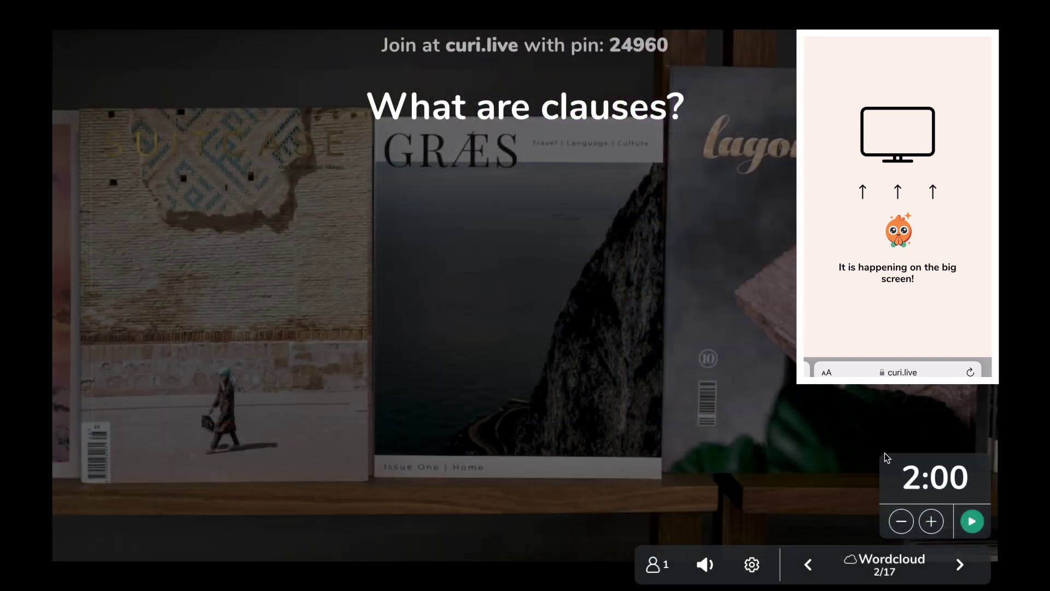
pyautogui.click(971, 520)
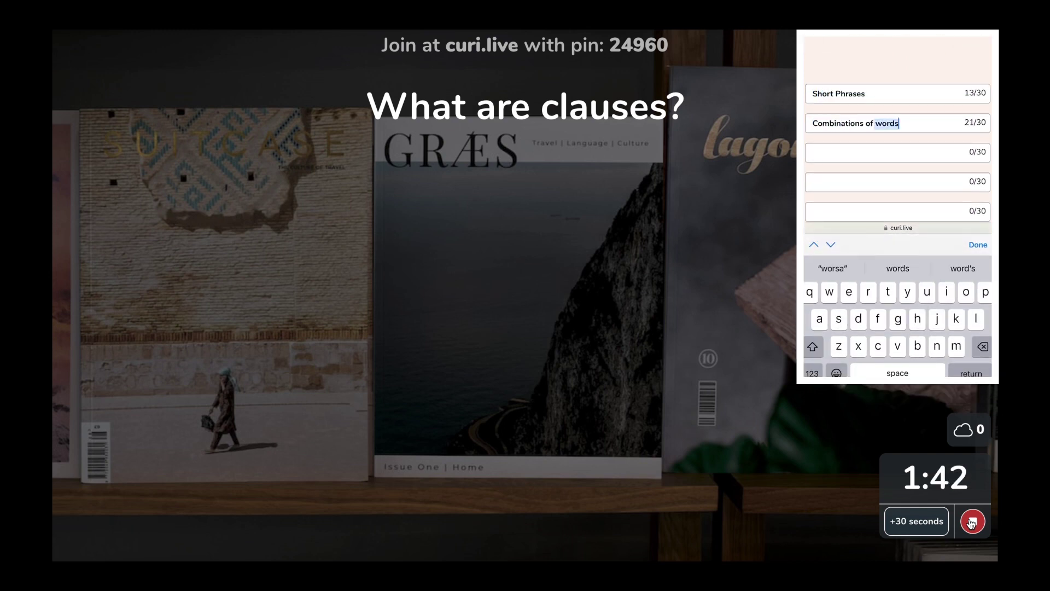
pyautogui.click(972, 521)
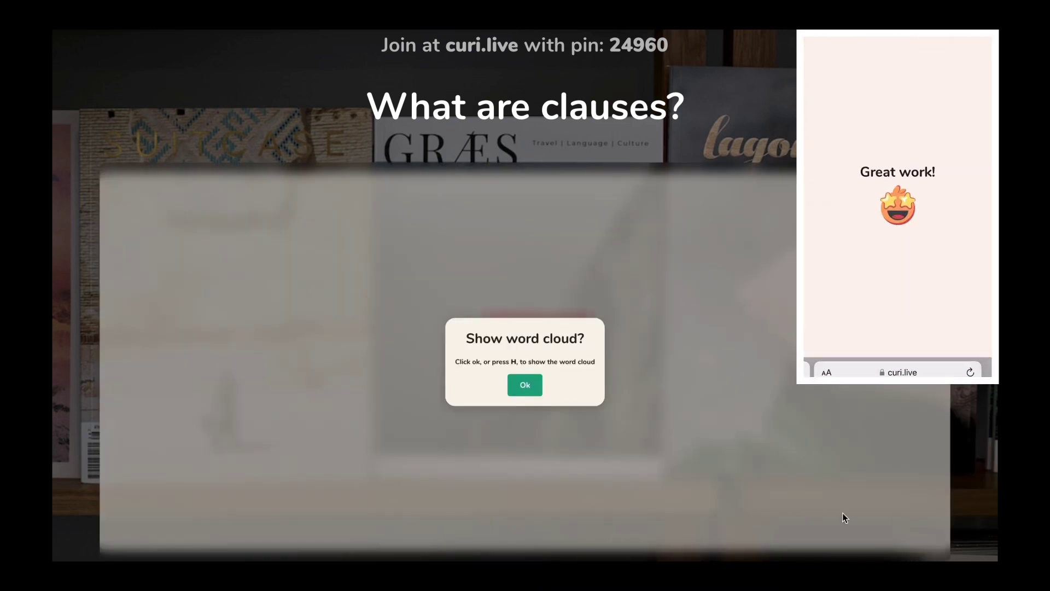
pyautogui.click(525, 389)
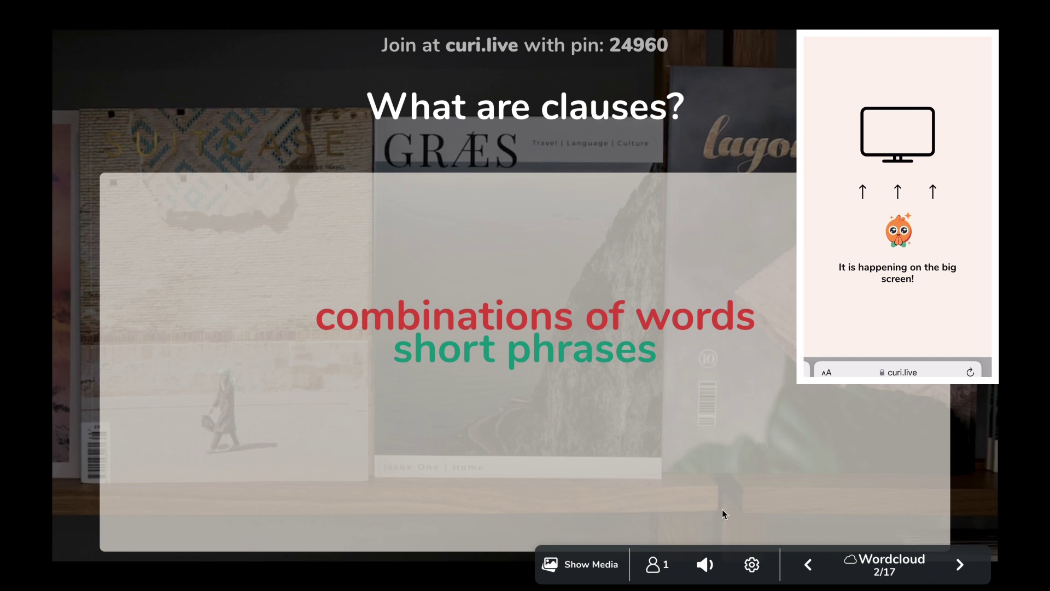
# Advance past the definitions, Concepts and Did you know? slides to the clauses-in-writing question.
pyautogui.click(961, 565)
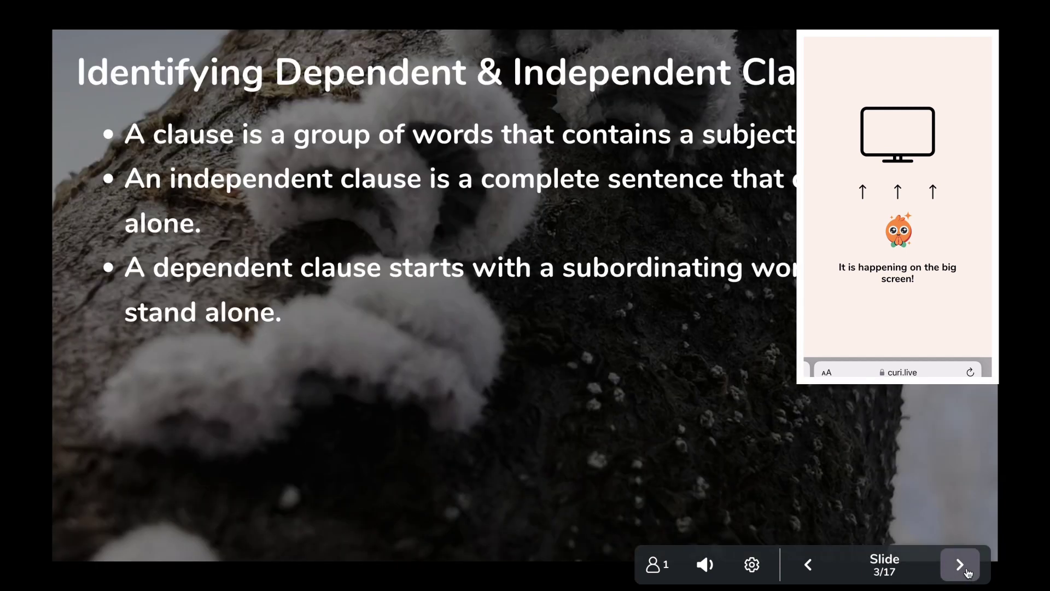
pyautogui.click(967, 572)
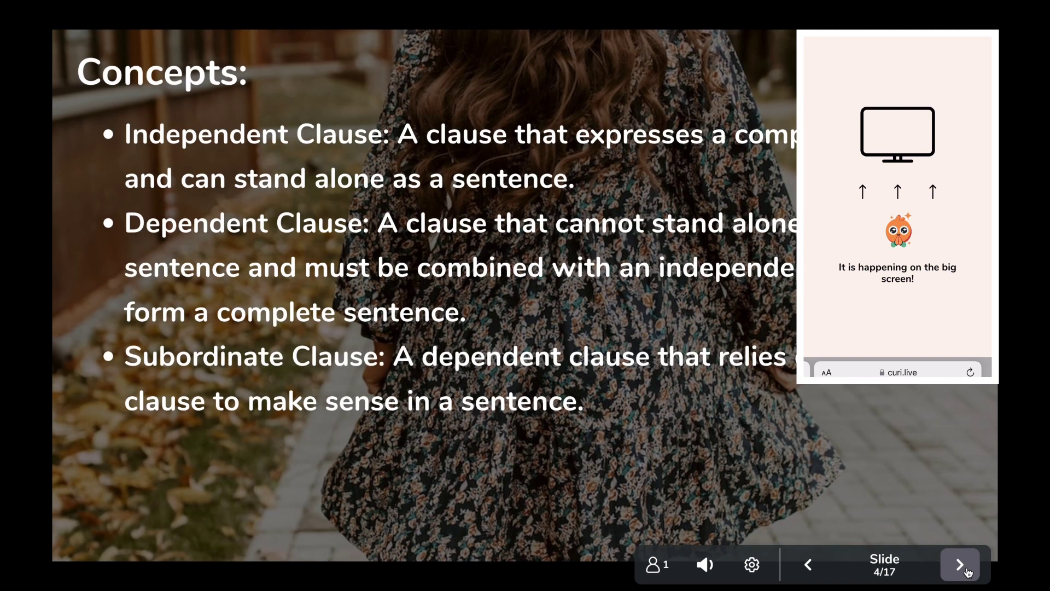
pyautogui.click(967, 573)
pyautogui.click(967, 573)
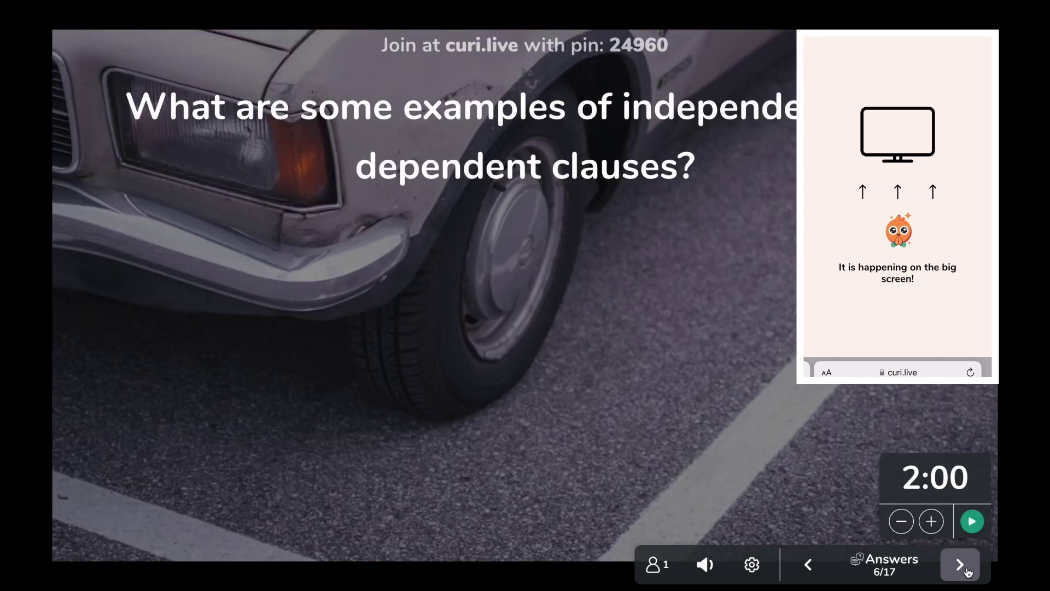
pyautogui.click(967, 573)
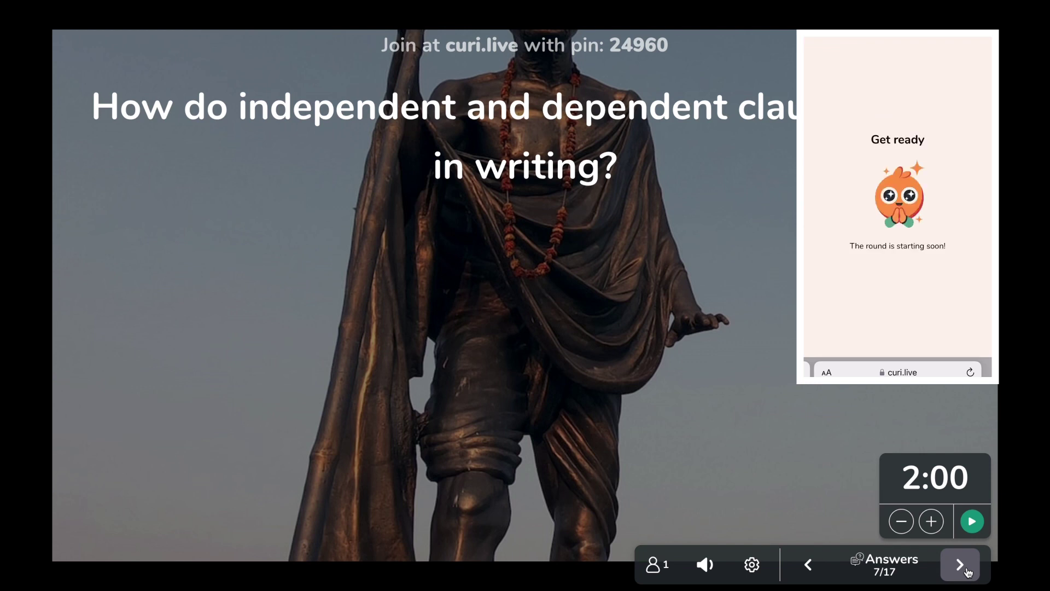
# Time the slide 7 question, skip voting, and briefly enlarge the submitted answer.
pyautogui.click(972, 519)
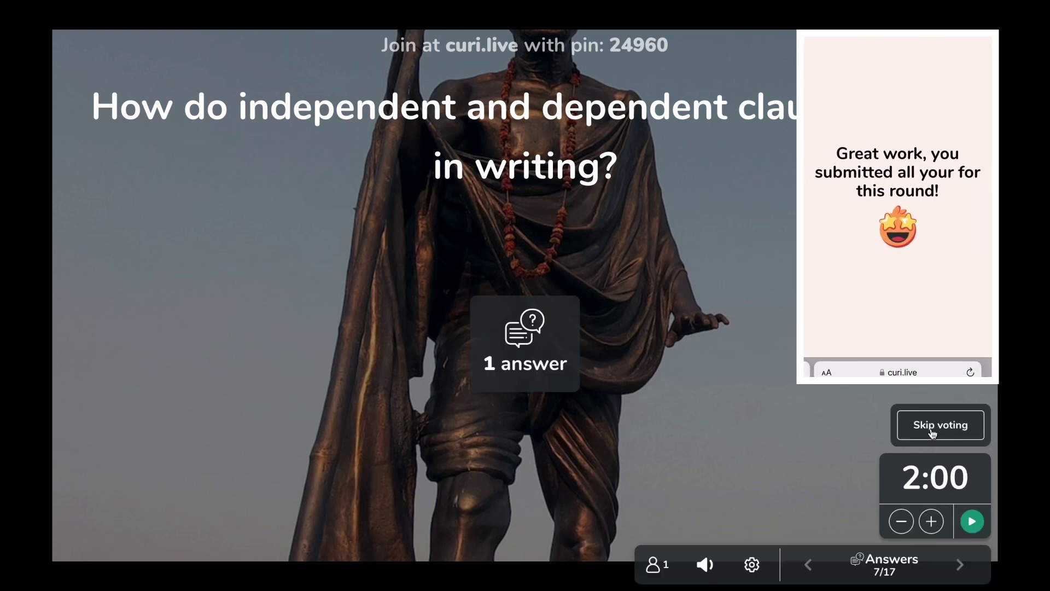
pyautogui.click(931, 428)
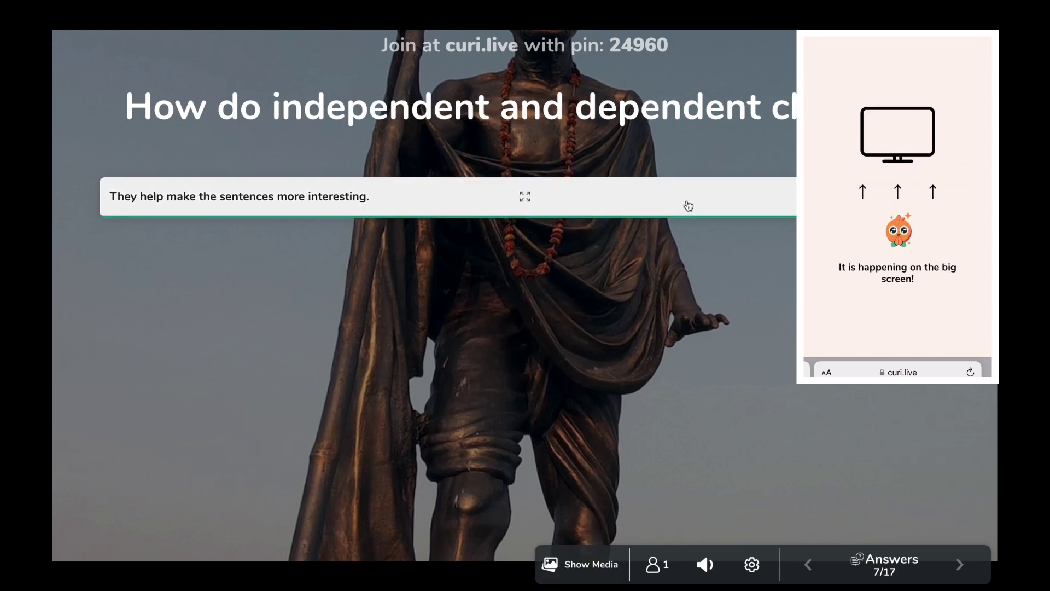
pyautogui.click(688, 205)
pyautogui.click(688, 206)
# Advance through the remaining slides to the final Feedback slide, 17 of 17.
pyautogui.press('Right')
pyautogui.press('Right')
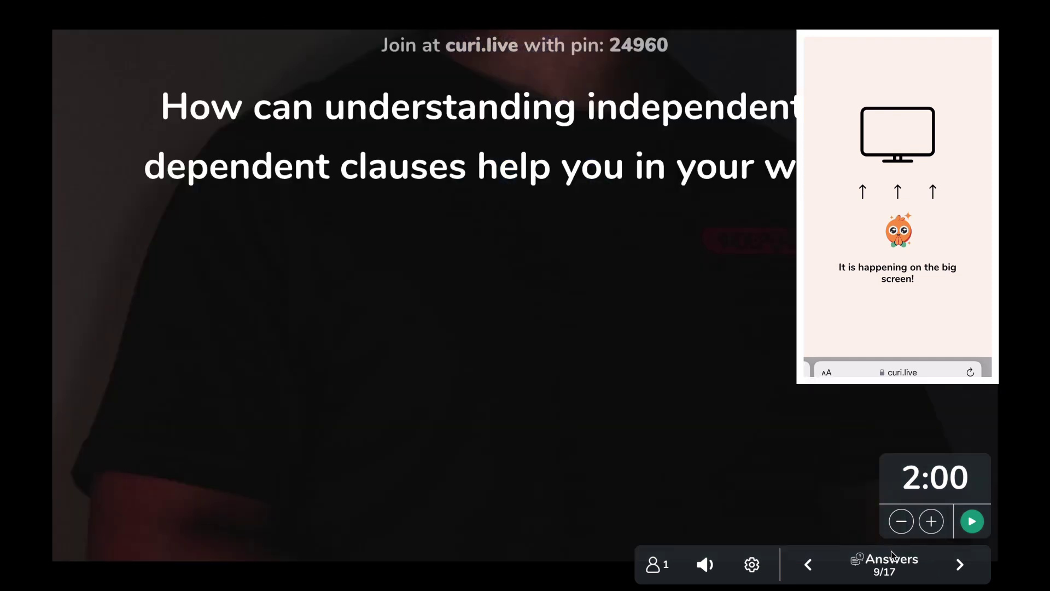
pyautogui.press('Right')
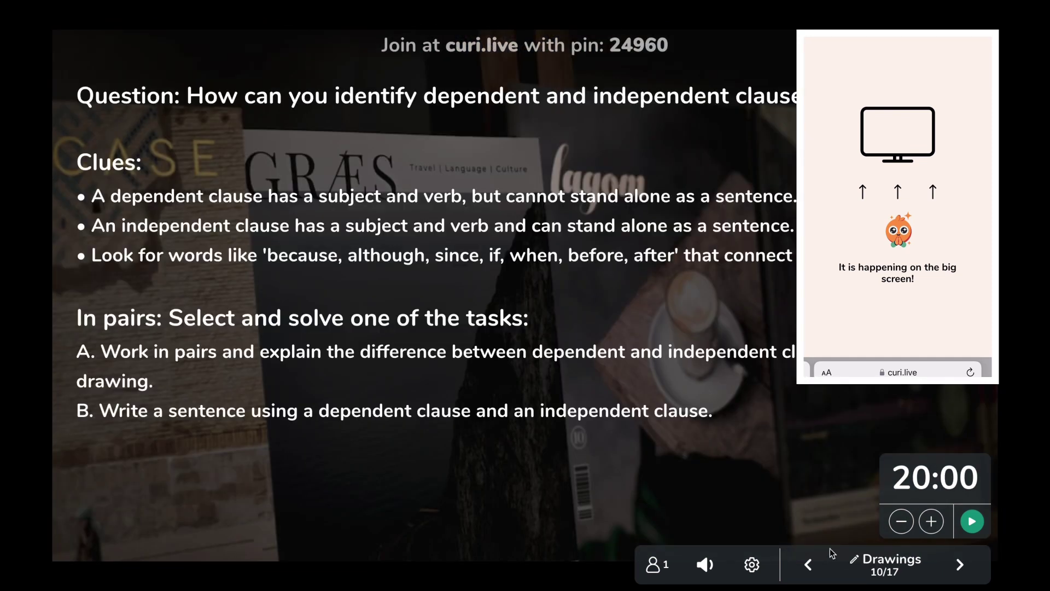
pyautogui.click(962, 568)
pyautogui.click(963, 567)
pyautogui.click(962, 568)
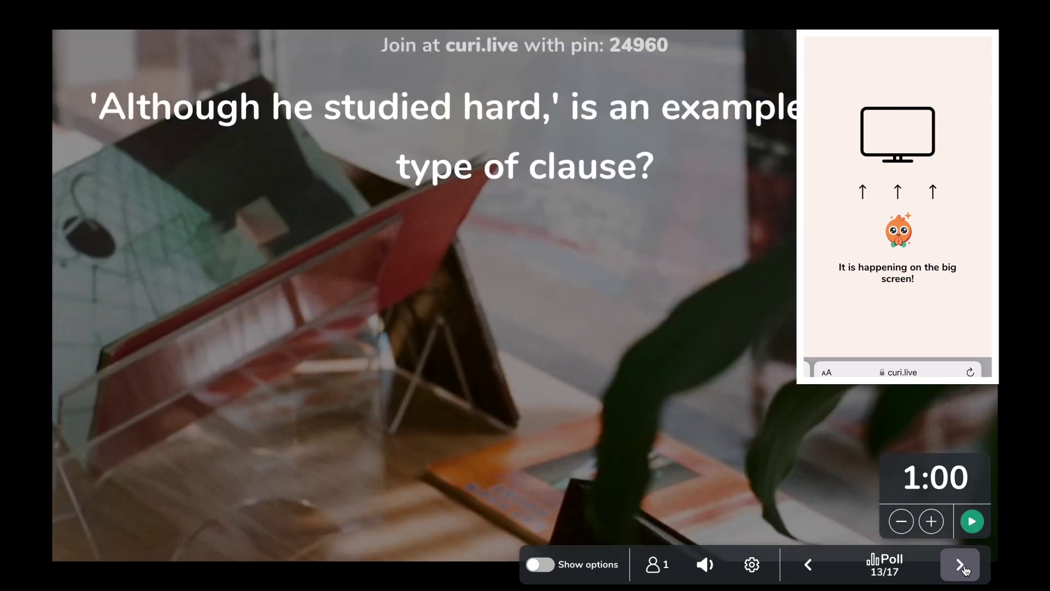
pyautogui.click(962, 568)
pyautogui.click(963, 567)
pyautogui.click(963, 567)
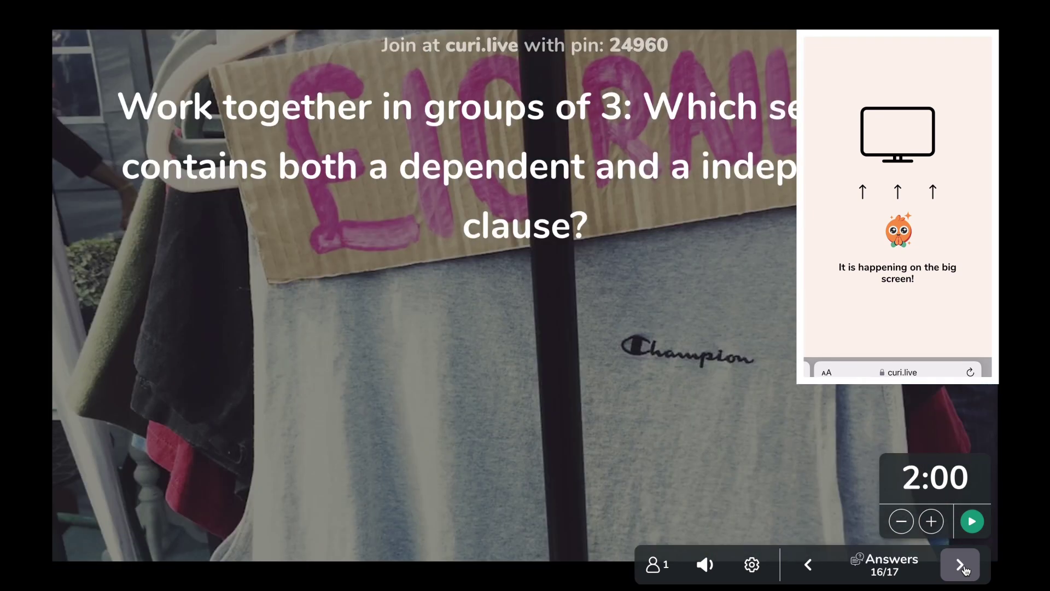
pyautogui.click(962, 568)
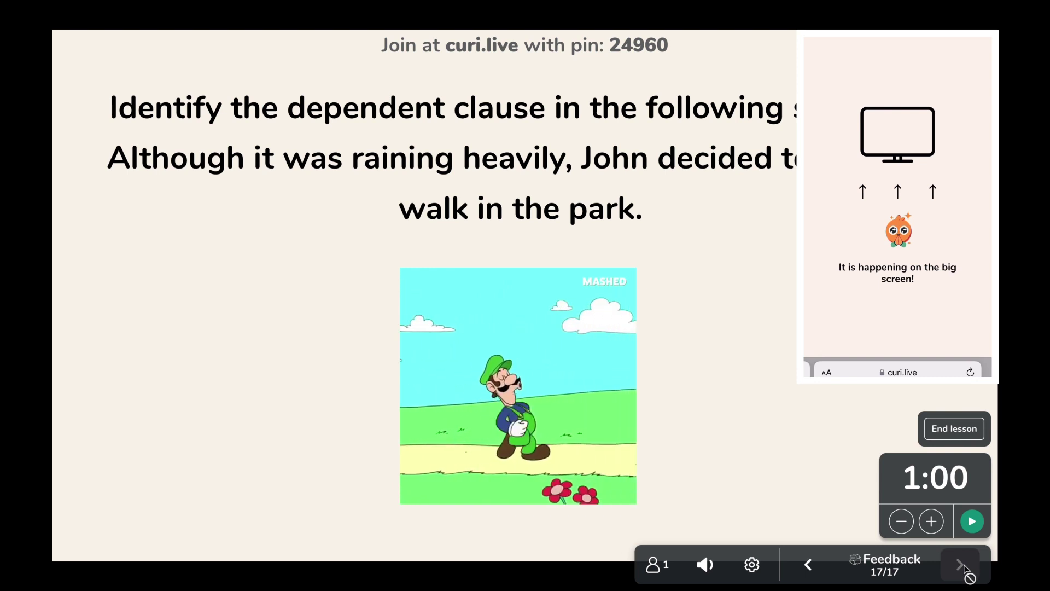
# Add 30 seconds, run the timer, collect 'John decided to go for a walk in the park' and send AI feedback.
pyautogui.click(939, 529)
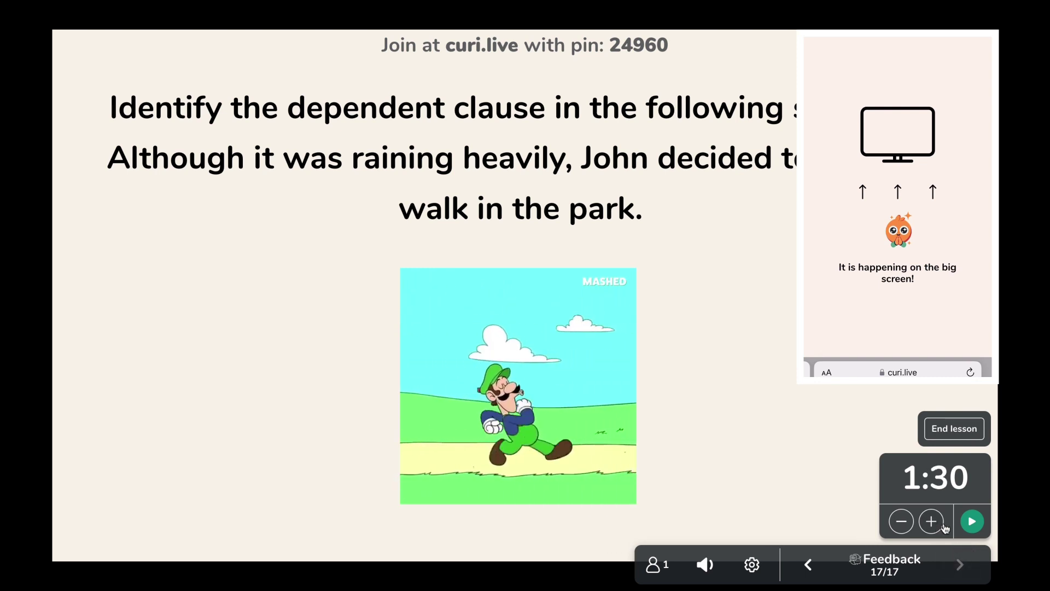
pyautogui.click(973, 520)
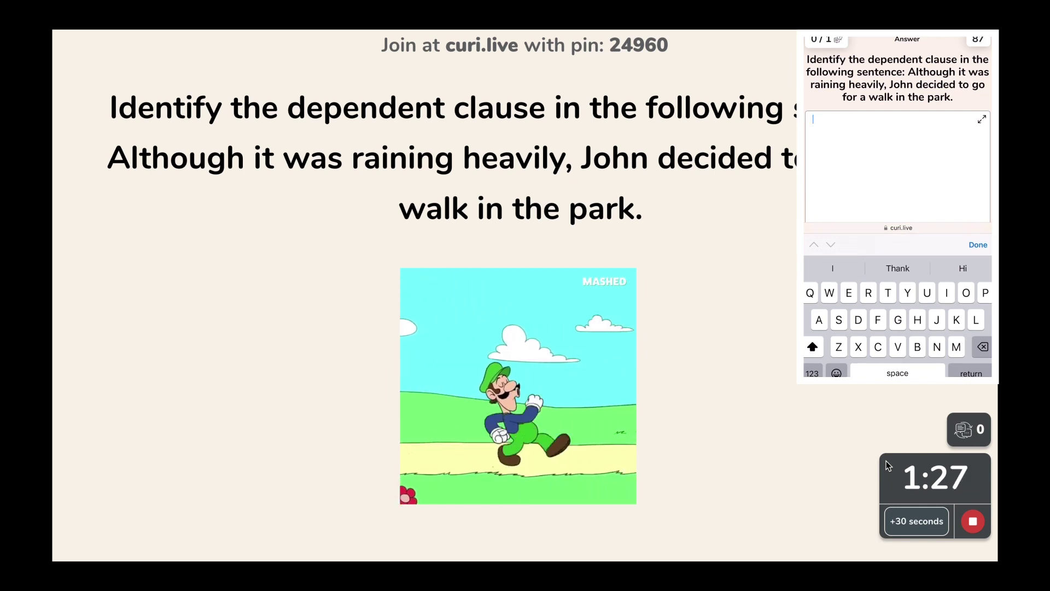
pyautogui.write('John decided to go for a walk in the park')
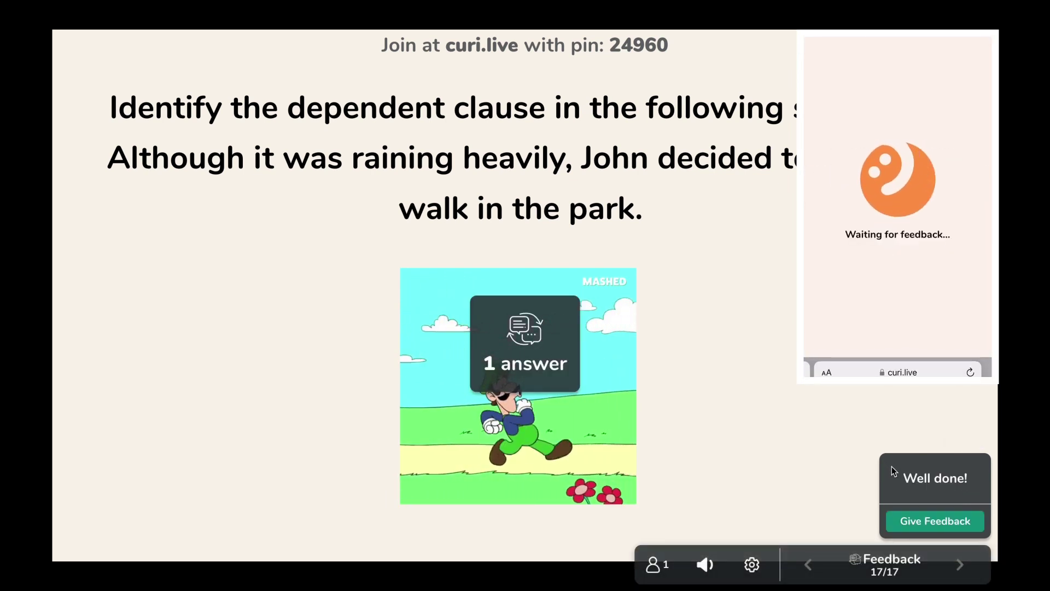
pyautogui.click(928, 522)
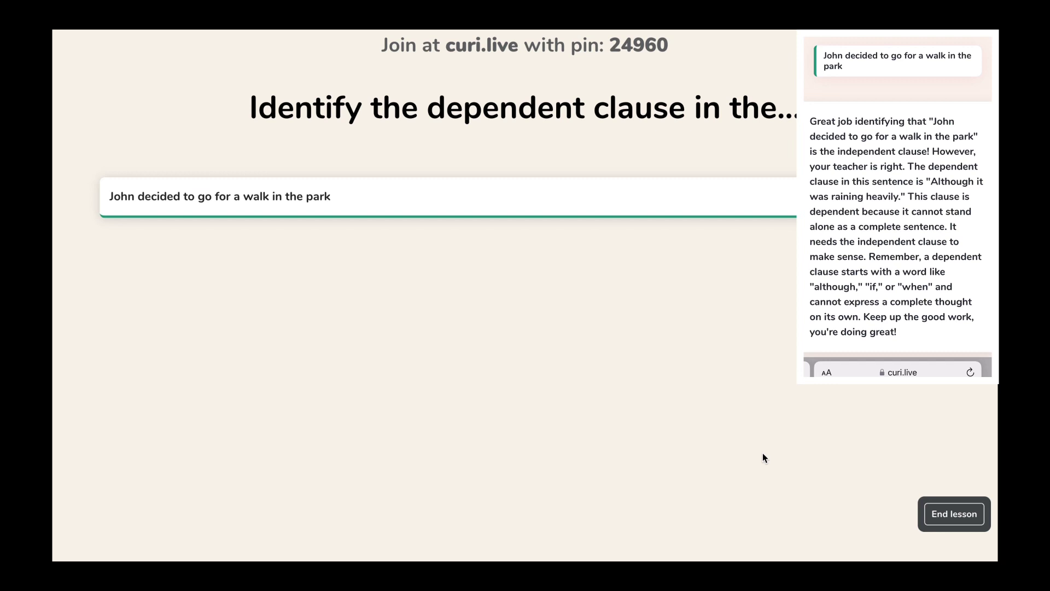
# End the live lesson and open the dependent-clause question's results.
pyautogui.click(952, 519)
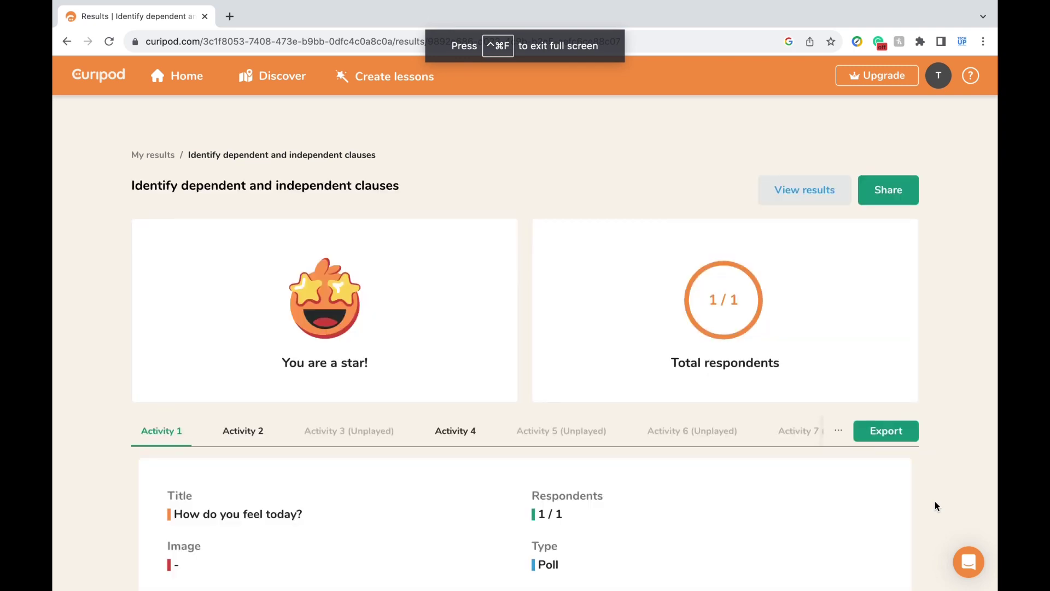
pyautogui.scroll(-10, 756, 514)
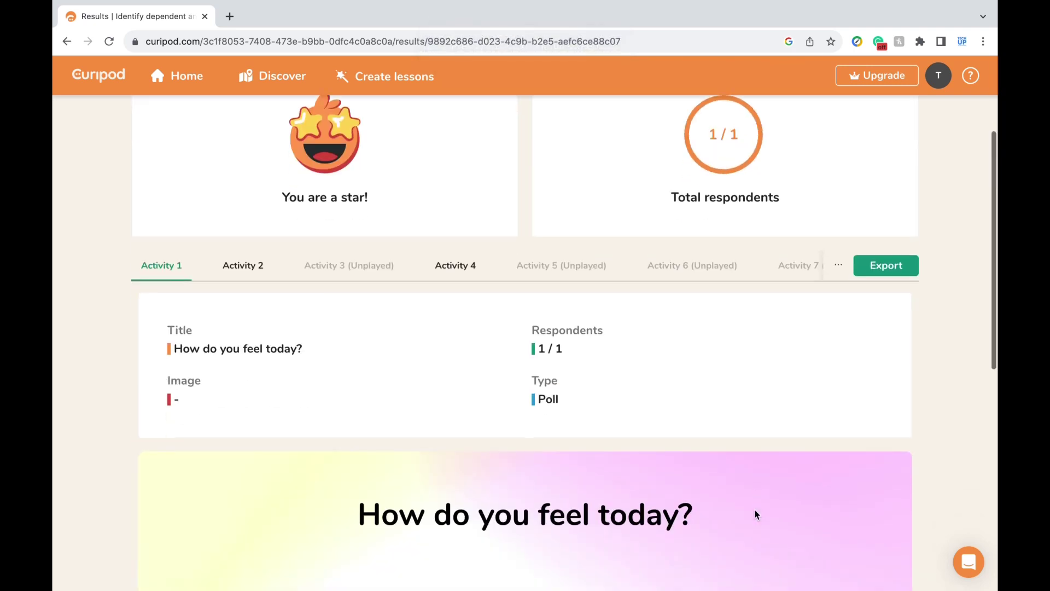
pyautogui.scroll(8, 754, 514)
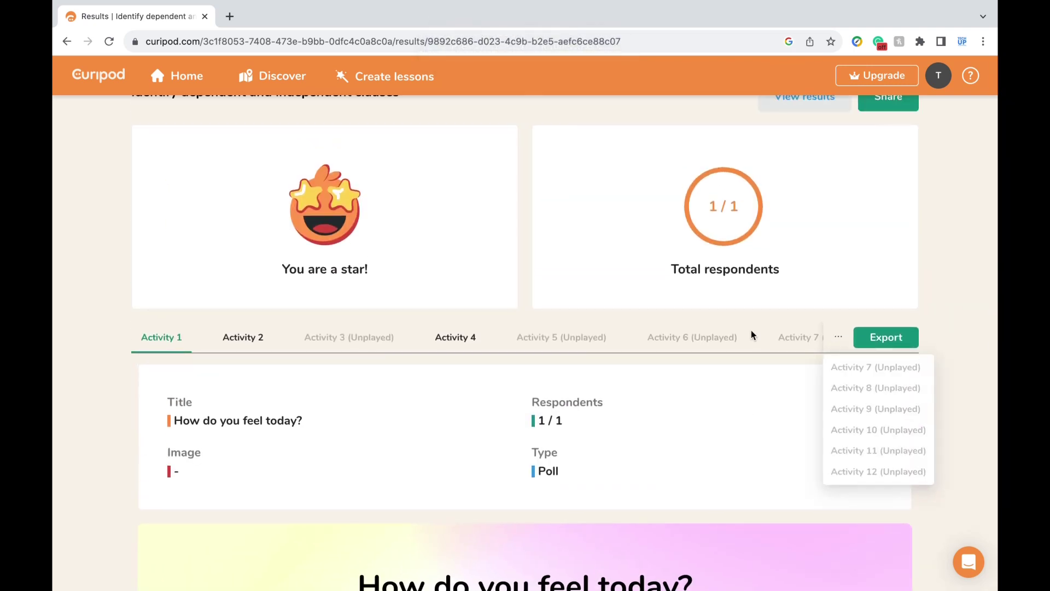
pyautogui.scroll(-5, 788, 343)
pyautogui.click(781, 339)
# Review the full list of responses with their AI feedback, then close it.
pyautogui.scroll(-5, 766, 446)
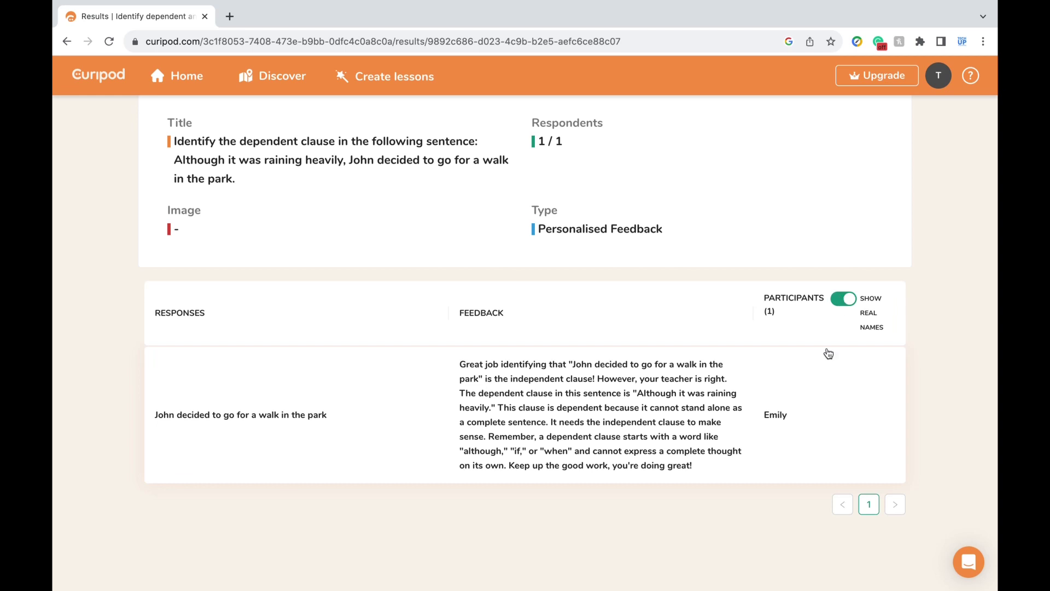
pyautogui.scroll(1, 809, 408)
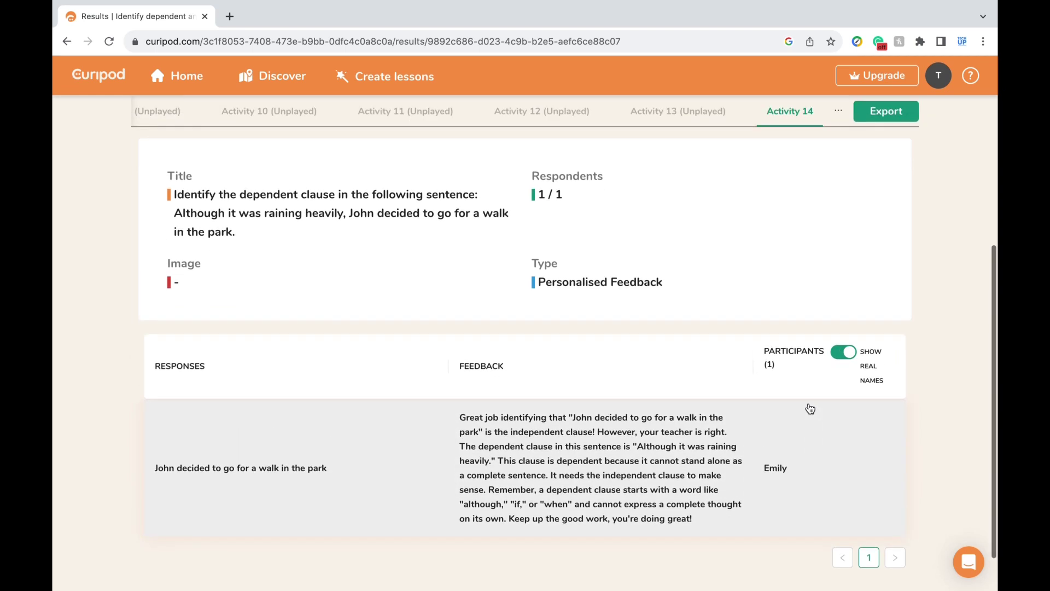
pyautogui.scroll(5, 810, 408)
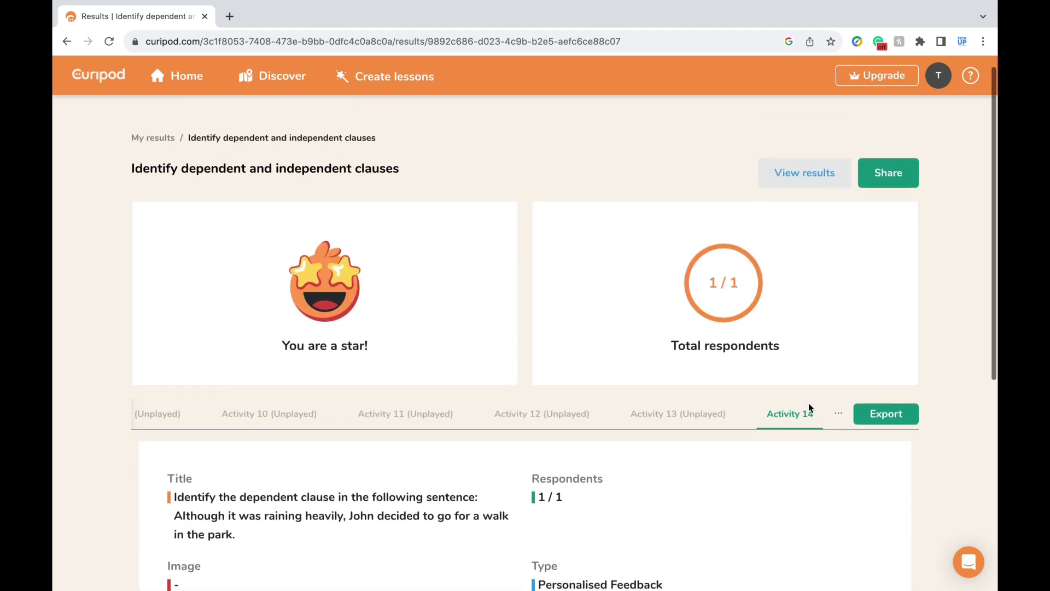
pyautogui.click(878, 427)
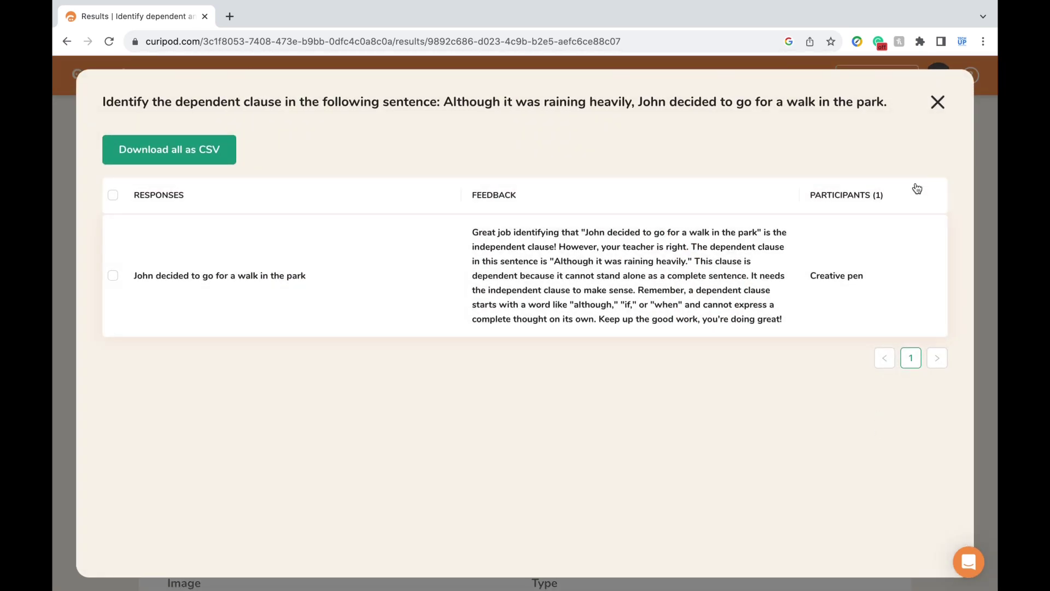
pyautogui.click(937, 103)
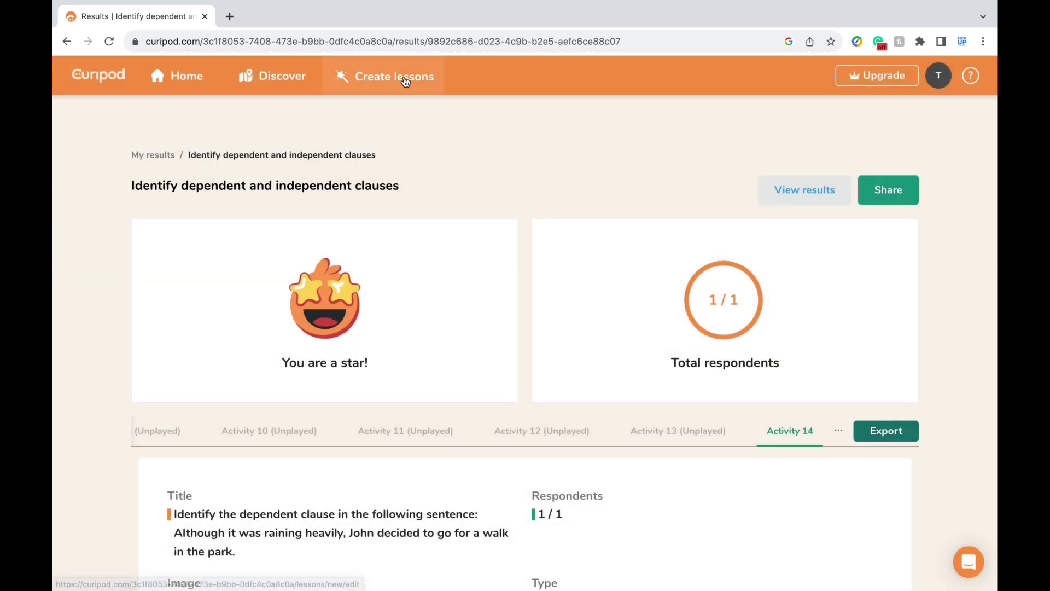
# Curify the uploaded water cycle slides into a new lesson with Do magic.
pyautogui.click(403, 78)
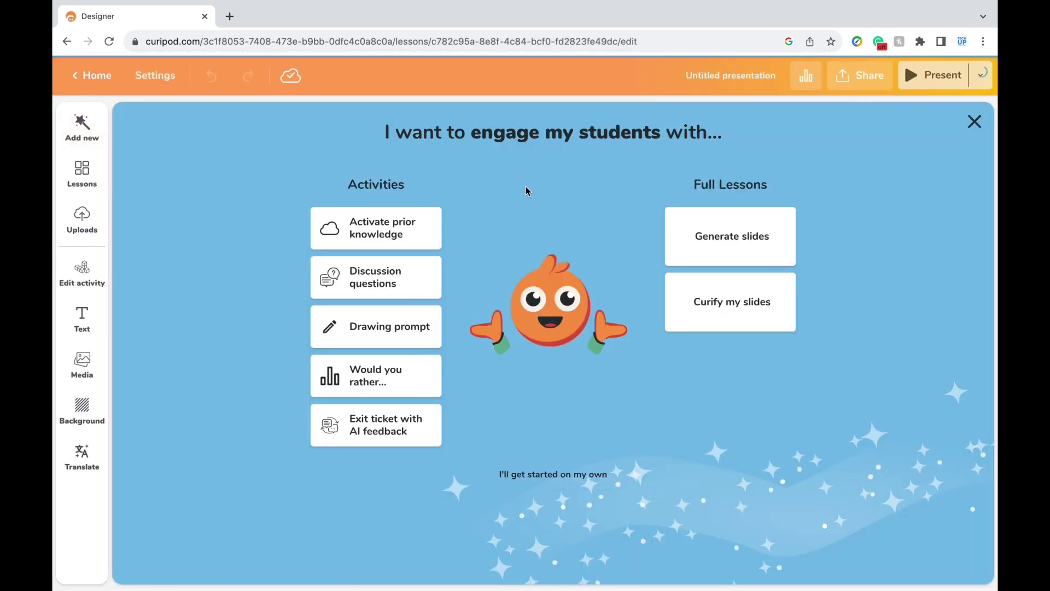
pyautogui.click(705, 306)
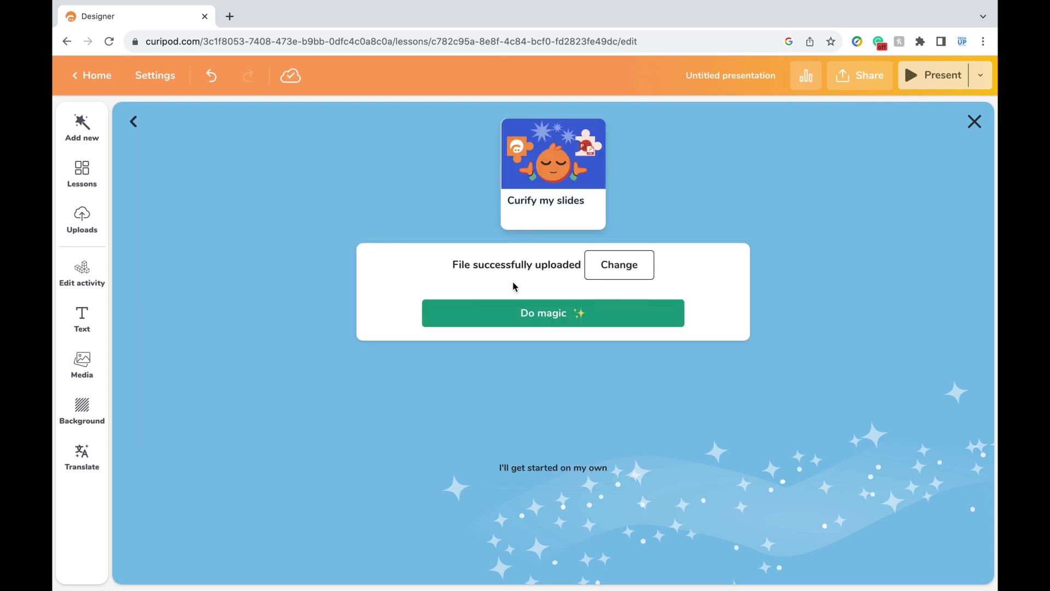
pyautogui.click(528, 317)
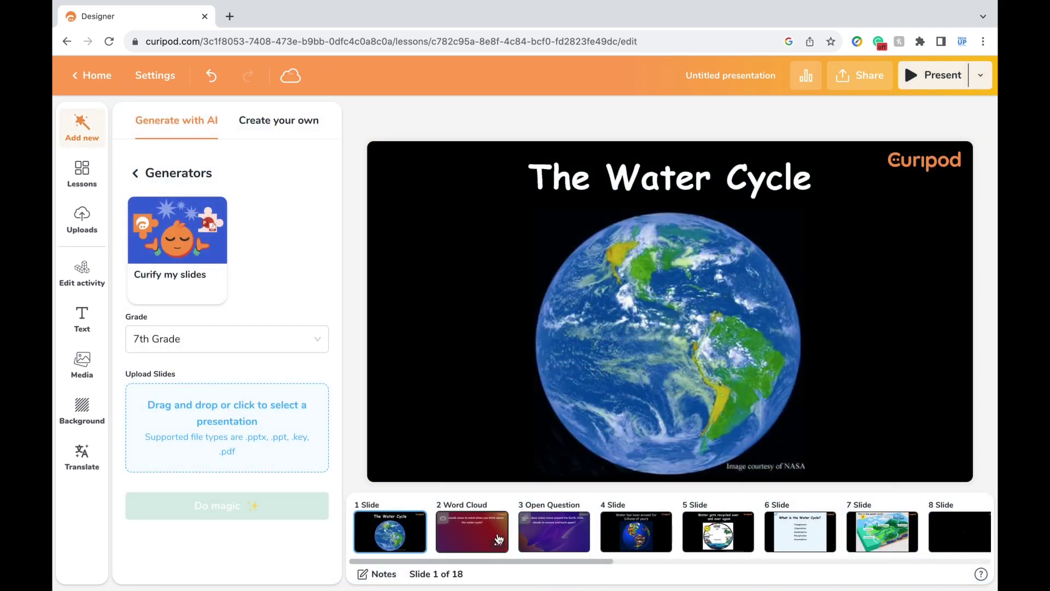
# Add a 'Draw the water cycle!' drawing slide to the generated lesson, then return to My lessons.
pyautogui.click(460, 536)
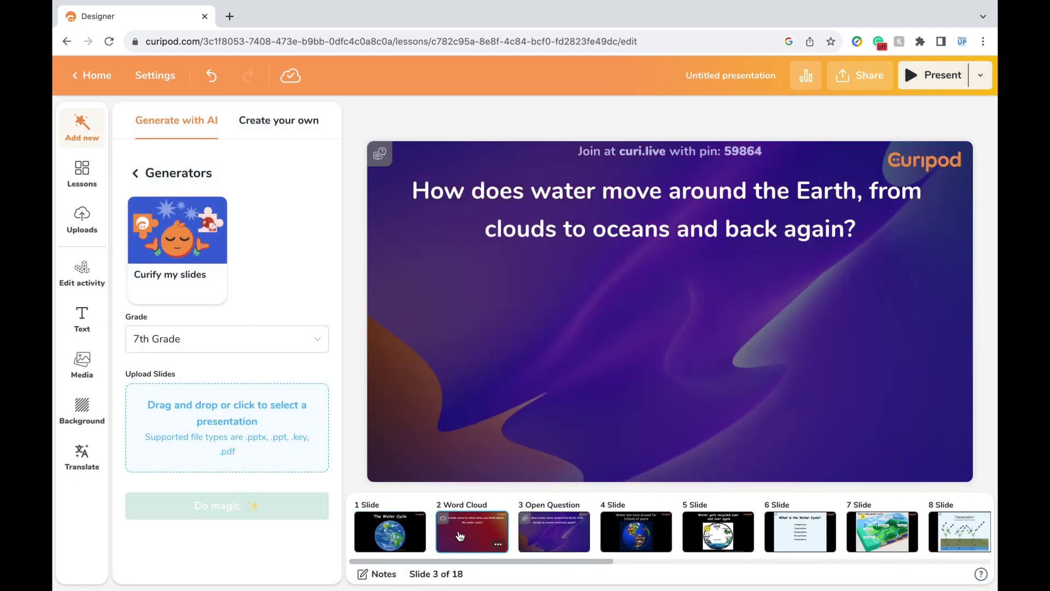
pyautogui.click(621, 537)
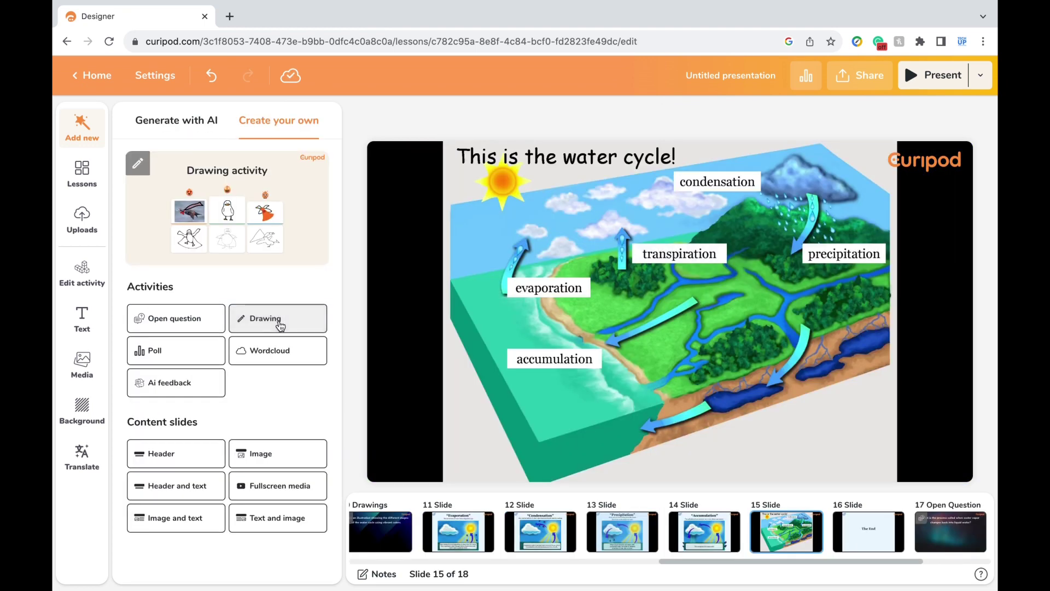
pyautogui.click(280, 325)
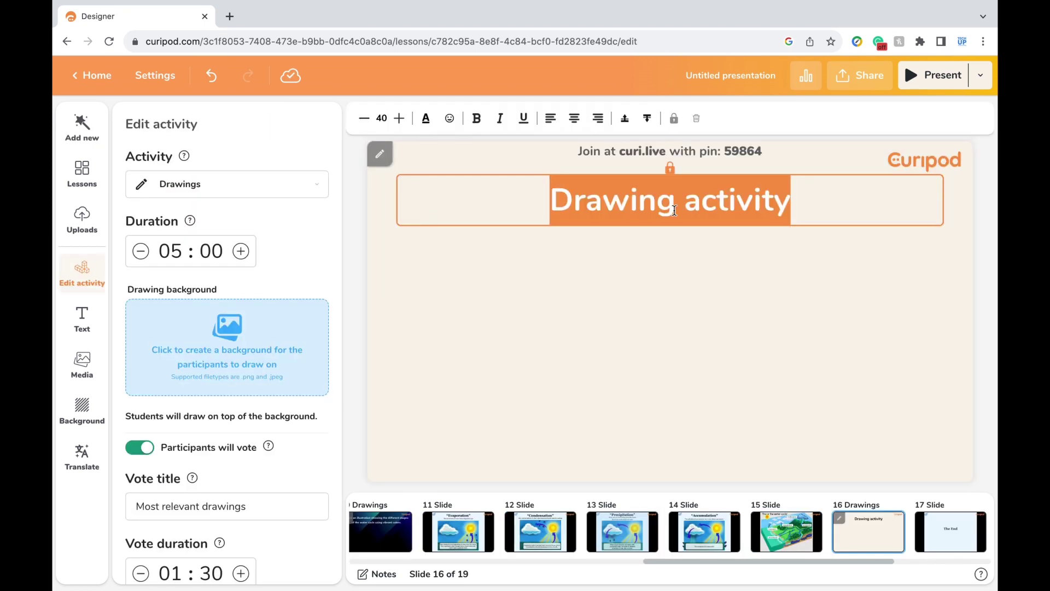
pyautogui.write('Draw the water cycle')
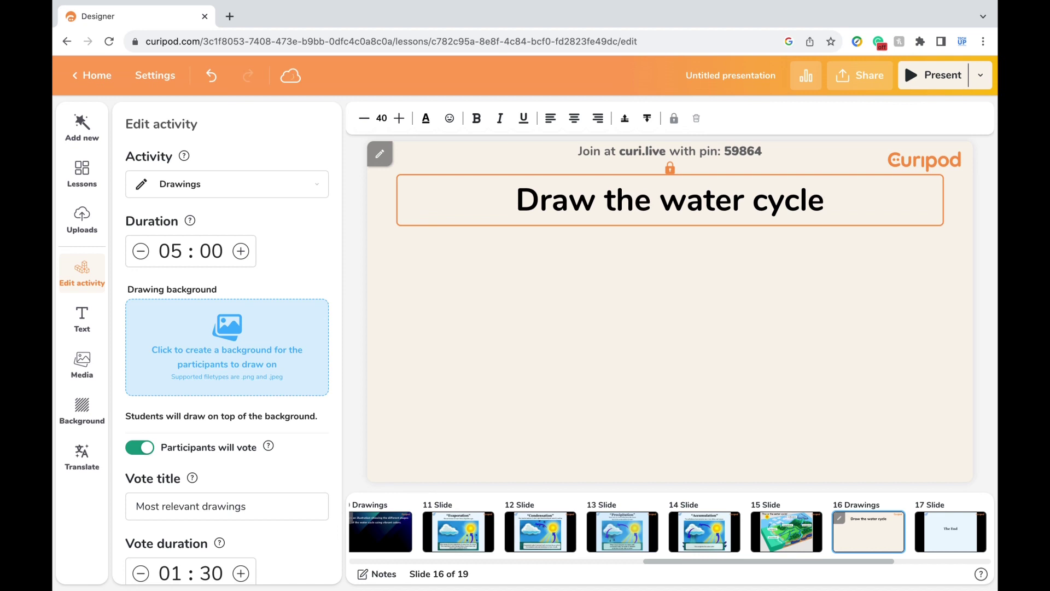
pyautogui.write('!')
pyautogui.click(432, 348)
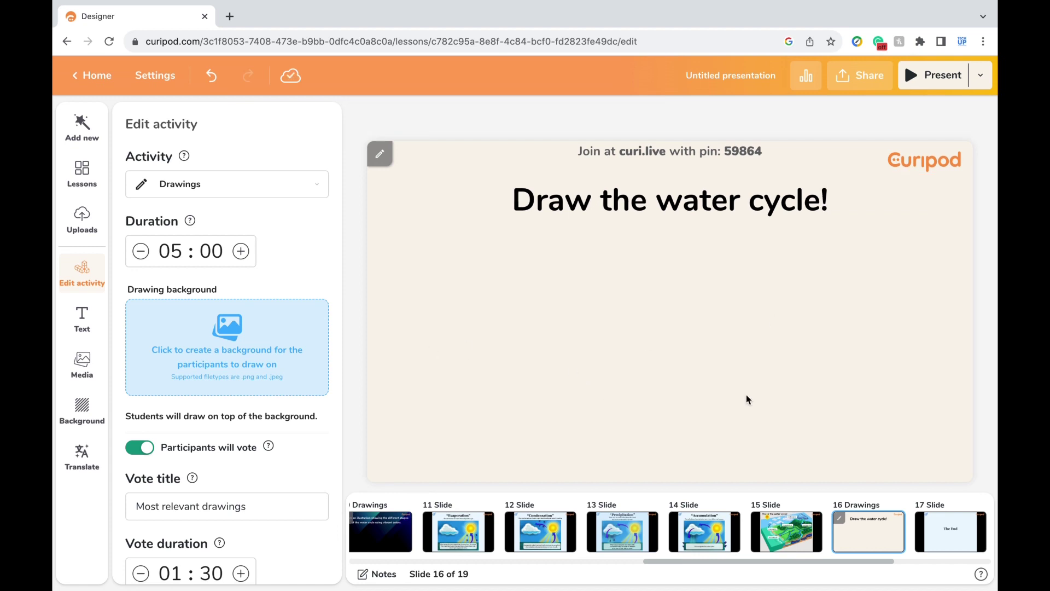
pyautogui.click(93, 75)
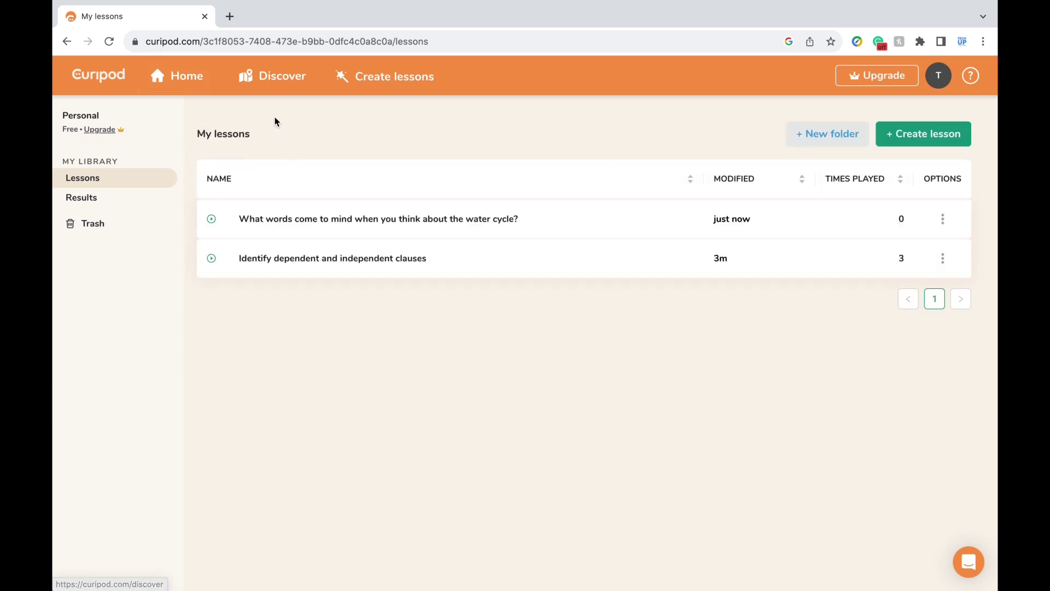
# Find the Learn about emotions lesson in the Discover library and choose Copy & Edit.
pyautogui.click(279, 81)
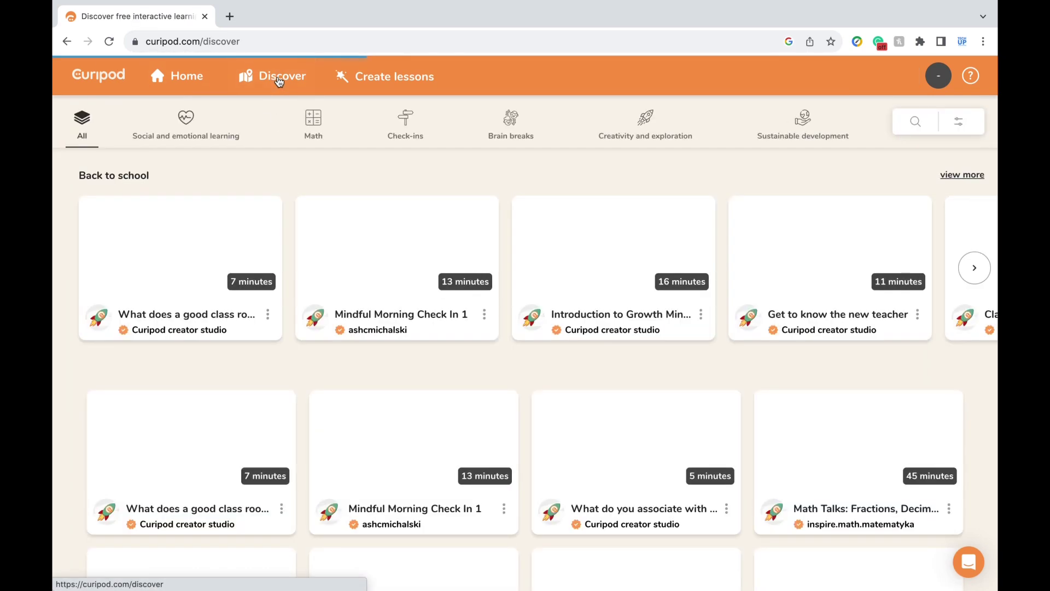
pyautogui.scroll(-7, 406, 253)
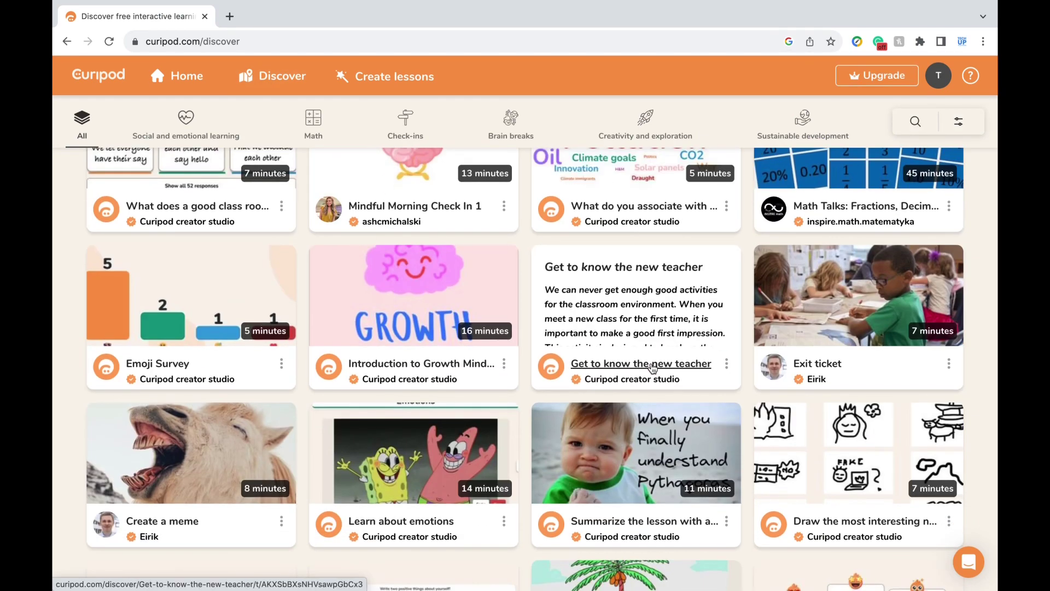
pyautogui.scroll(-3, 653, 368)
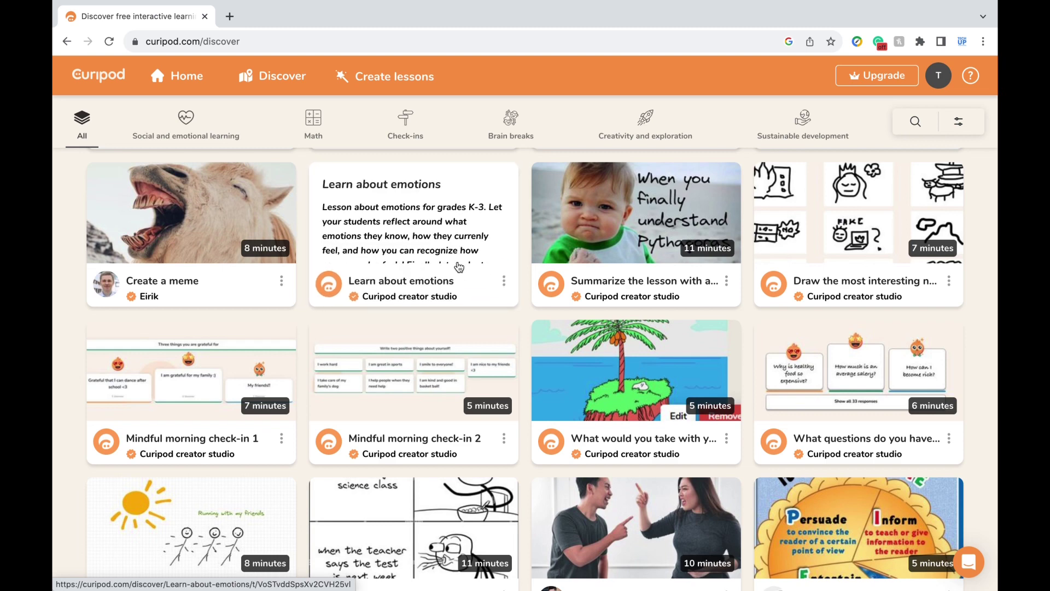
pyautogui.click(447, 248)
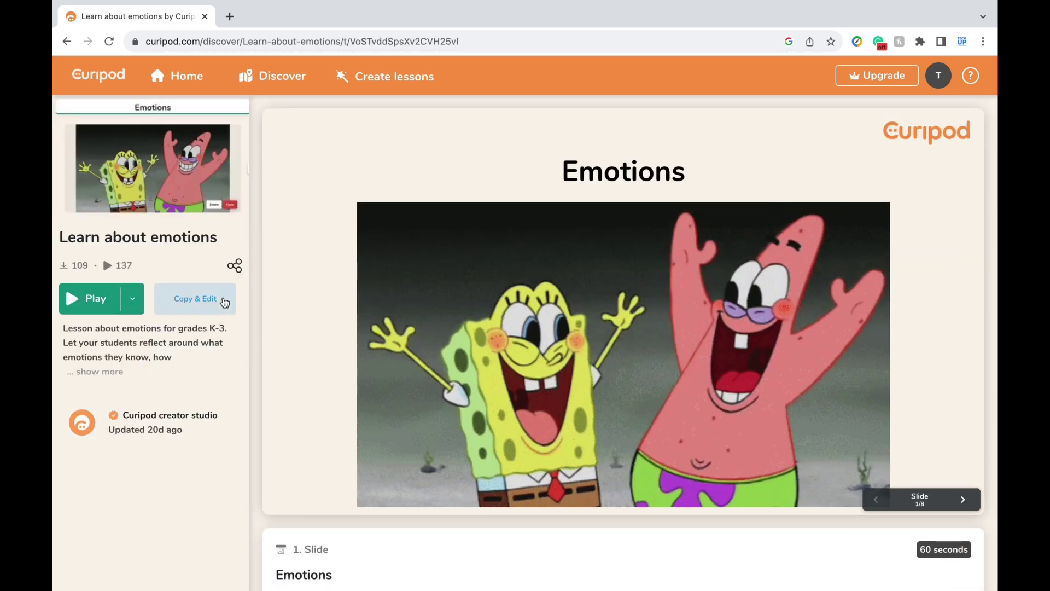
pyautogui.click(225, 301)
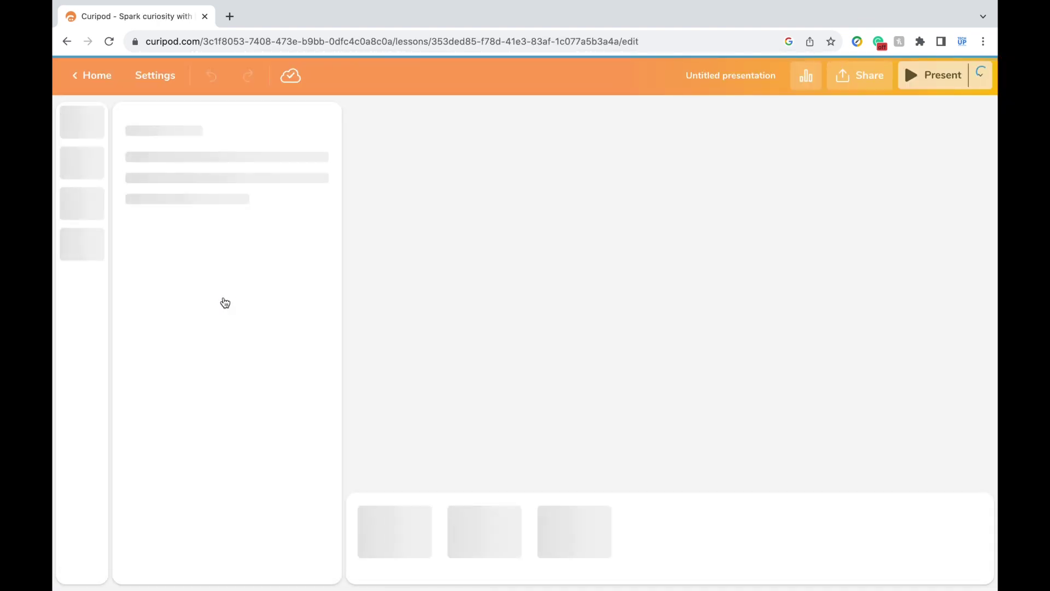
# Scroll through the eight slide thumbnails of the copied Learn about emotions lesson, starting at 'Emotions'.
pyautogui.hscroll(3, 717, 518)
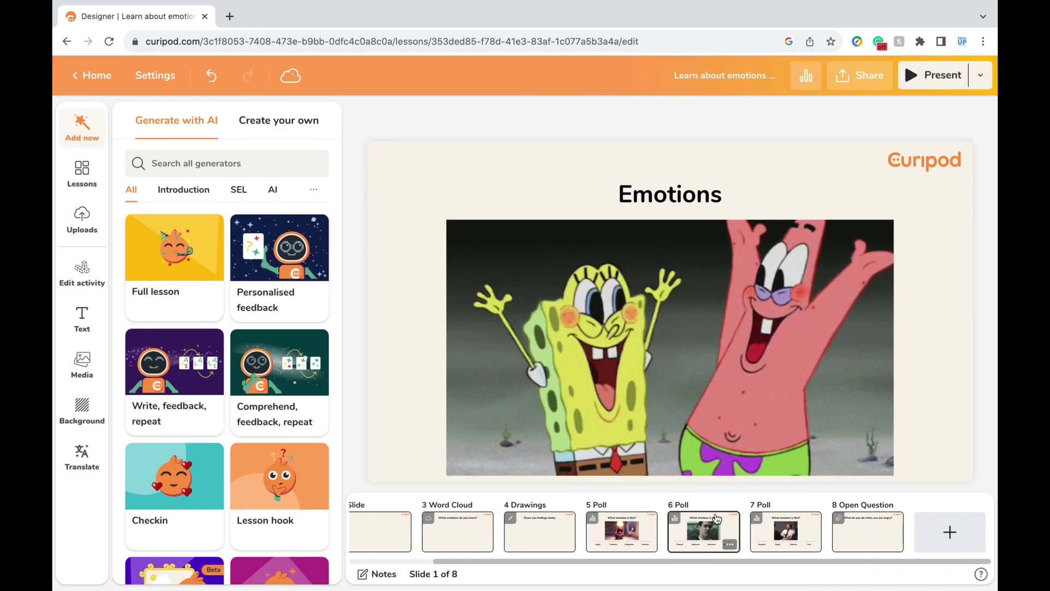